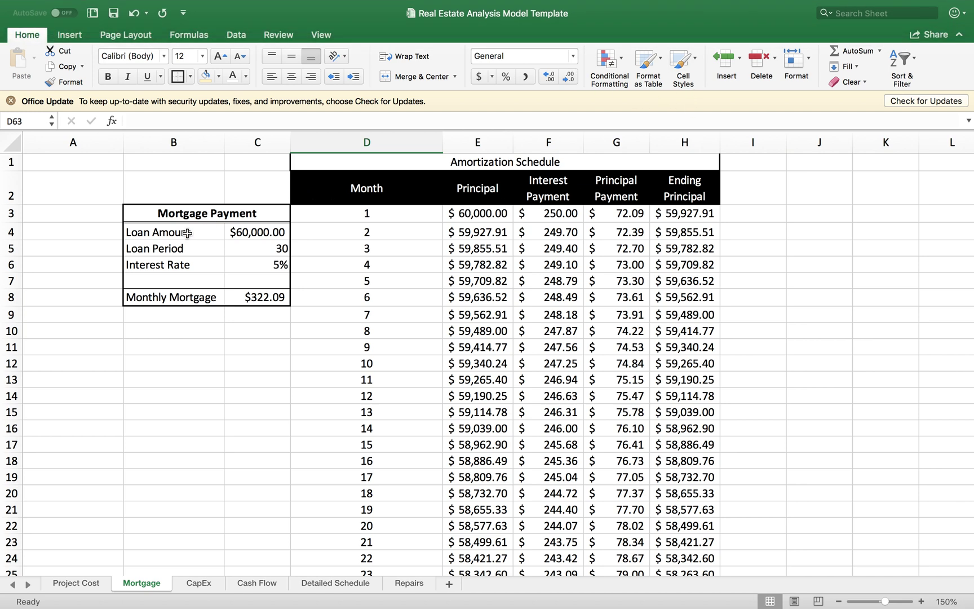
- Inspect the Loan Amount, Loan Period, Interest Rate and monthly mortgage PMT formula
click(279, 232)
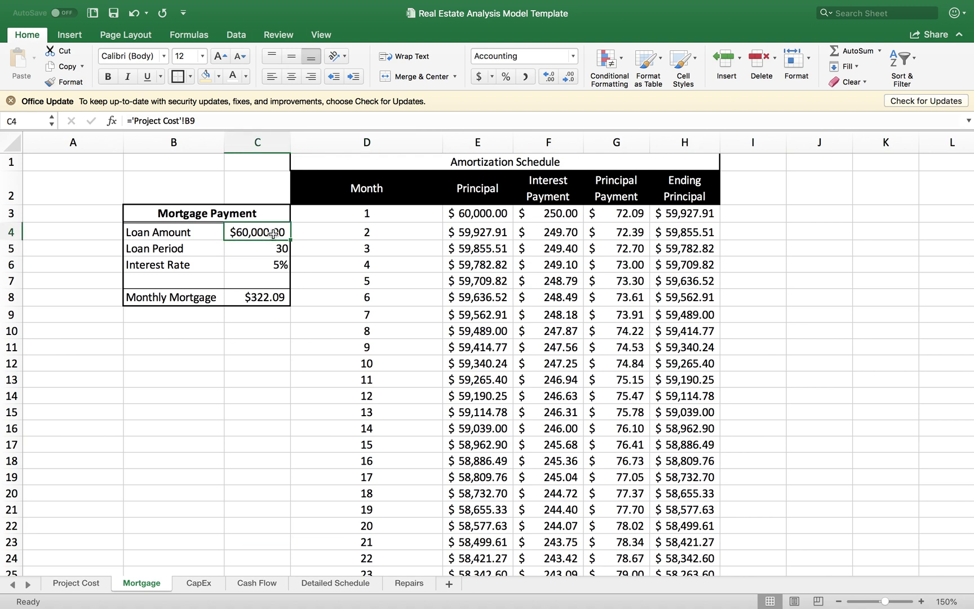
click(271, 248)
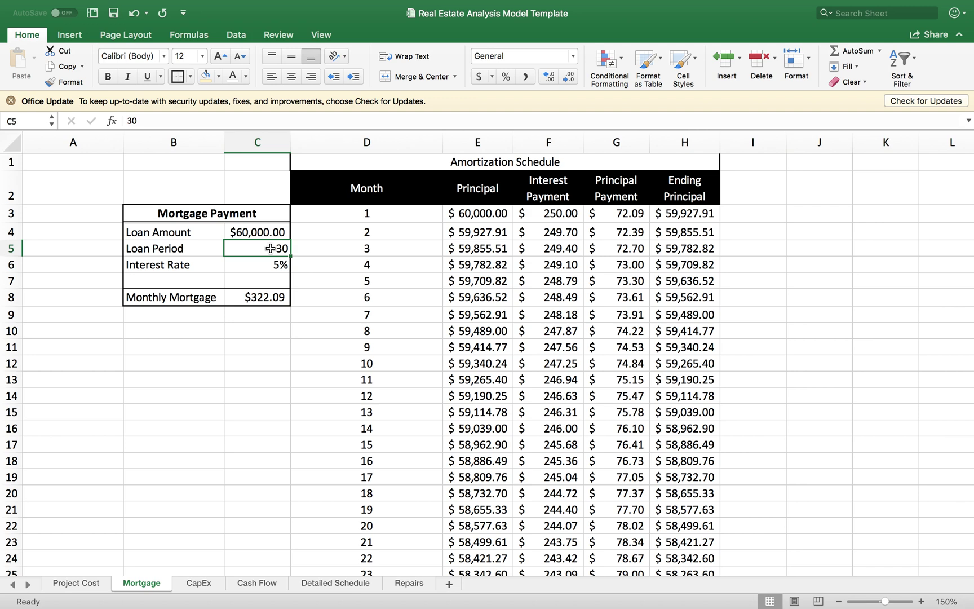
click(265, 268)
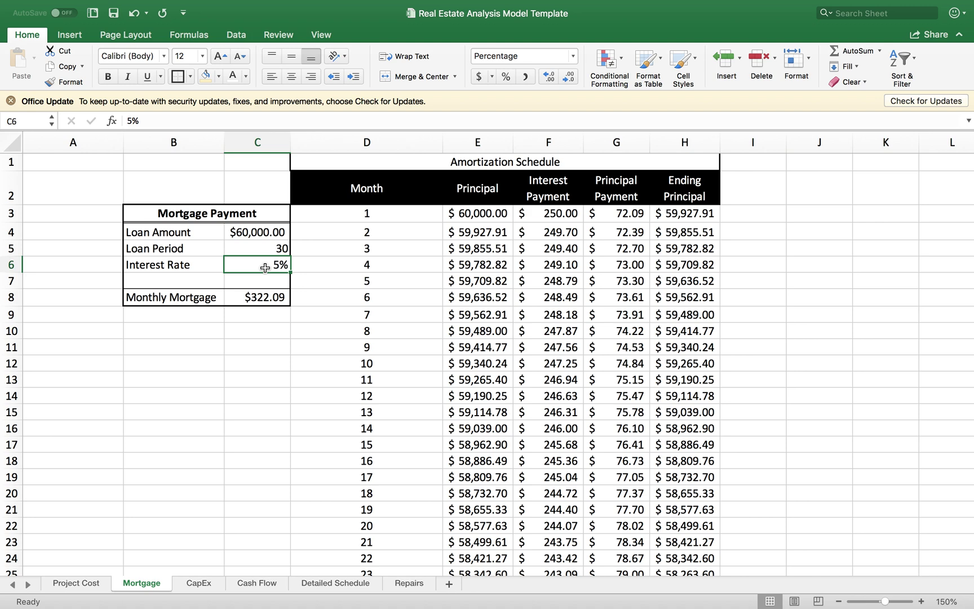
click(251, 299)
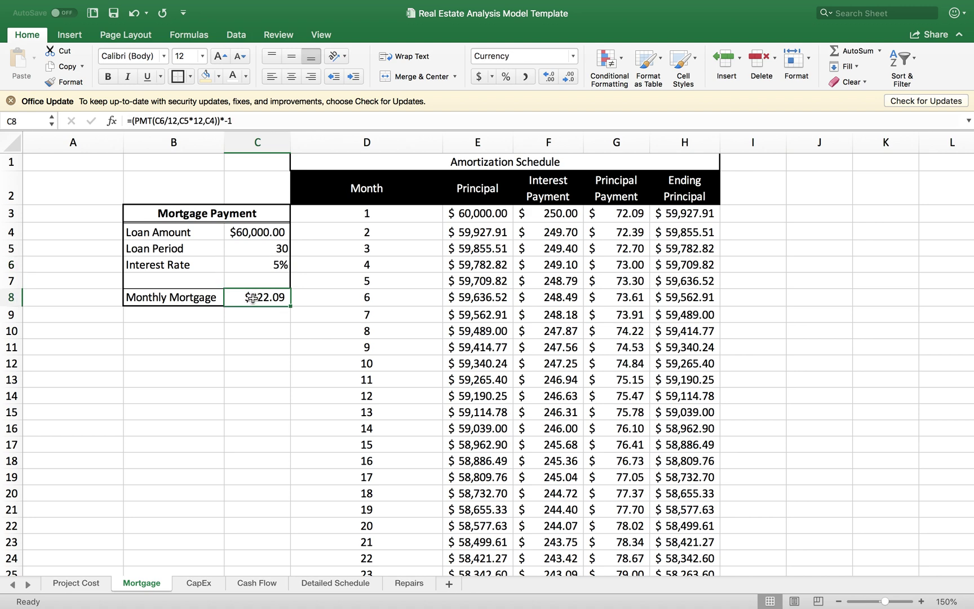
click(262, 249)
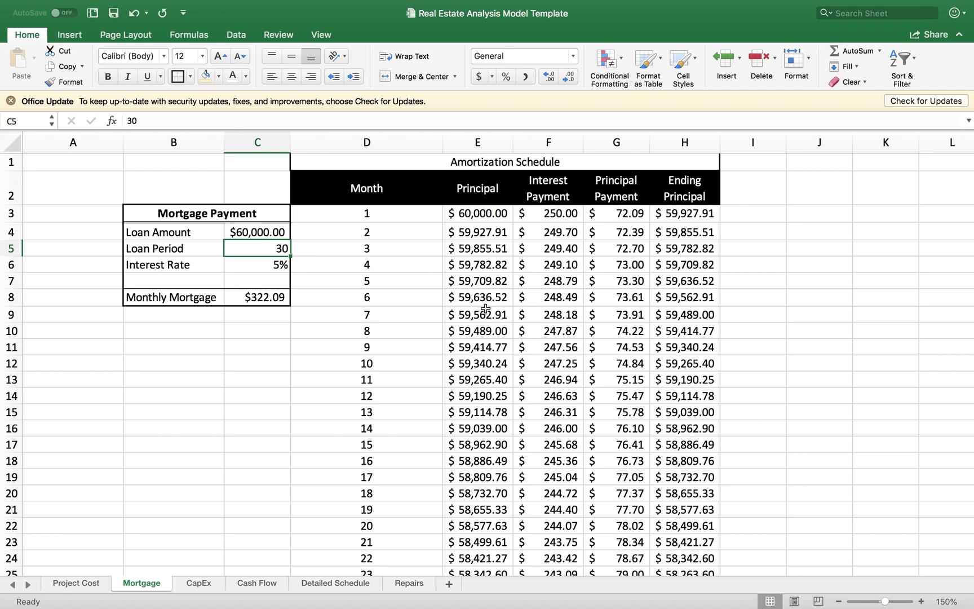
scroll(485, 308, down, 5)
scroll(486, 309, up, 5)
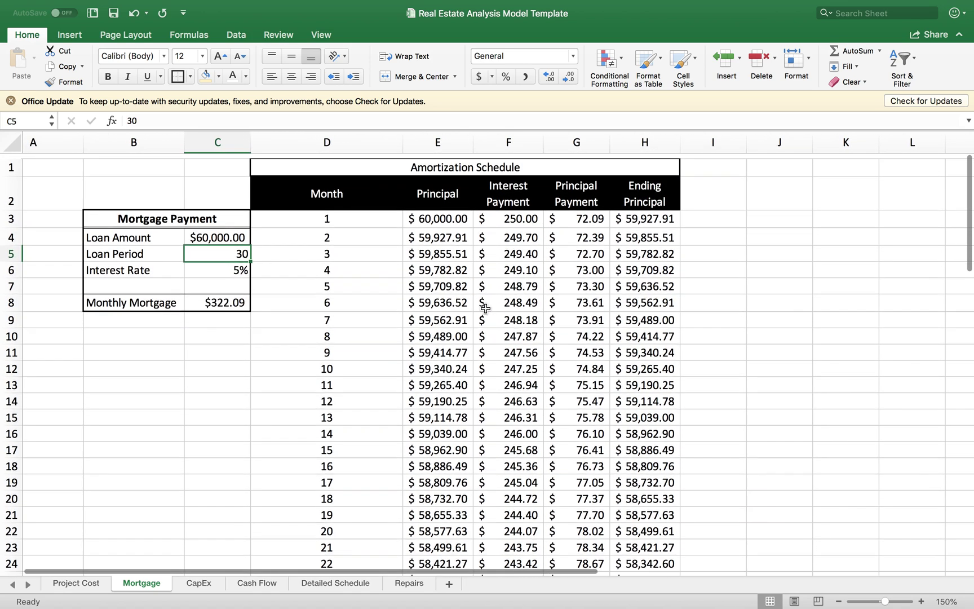
- Check that the original Month column runs from 1 to 60
click(347, 182)
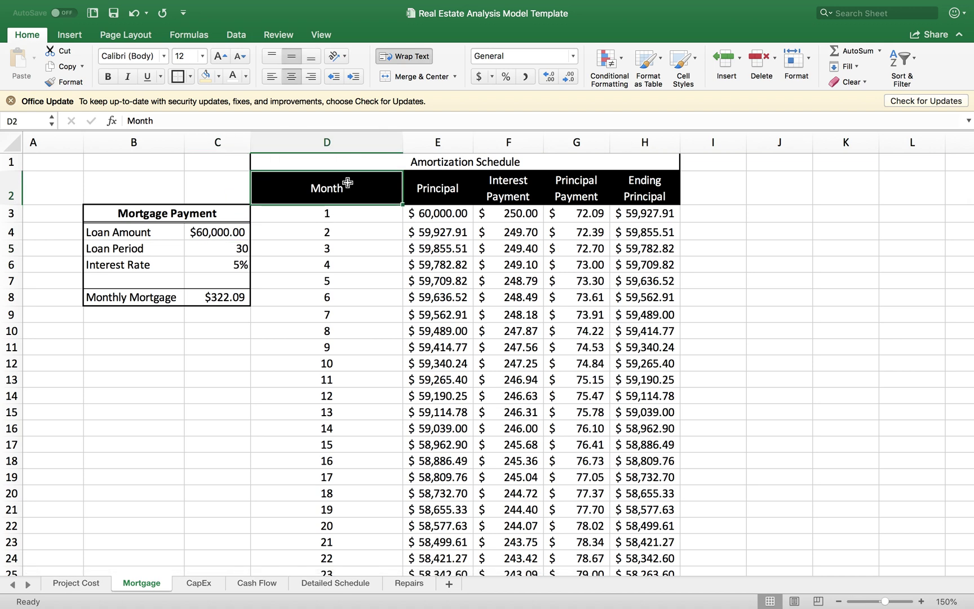
click(340, 214)
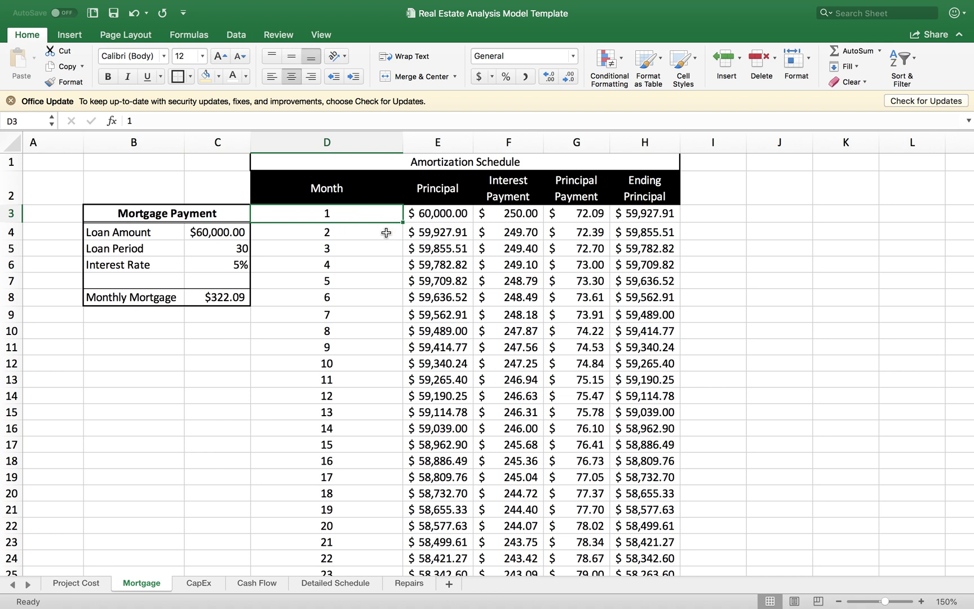
key(Down)
key(Down)
key(Down)
key(Down)
key(Down)
key(Down)
key(Down)
key(Down)
key(Down)
scroll(342, 379, down, 3)
scroll(342, 378, down, 20)
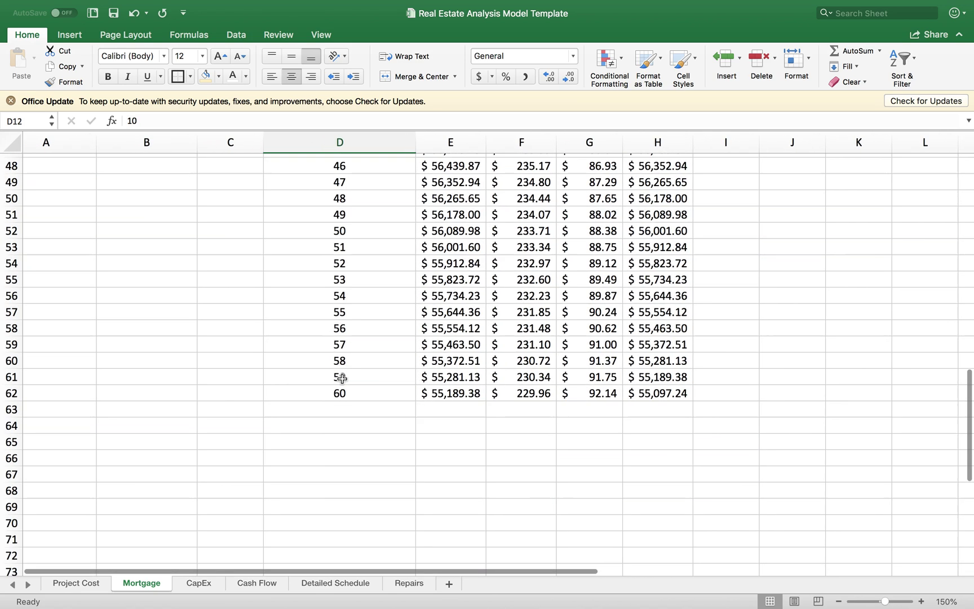
click(342, 296)
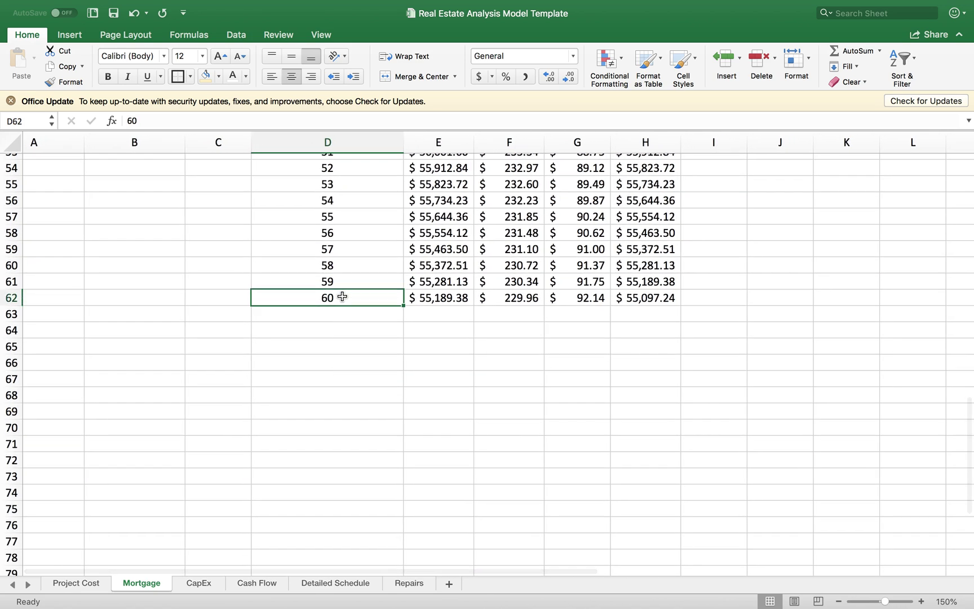
scroll(343, 297, up, 20)
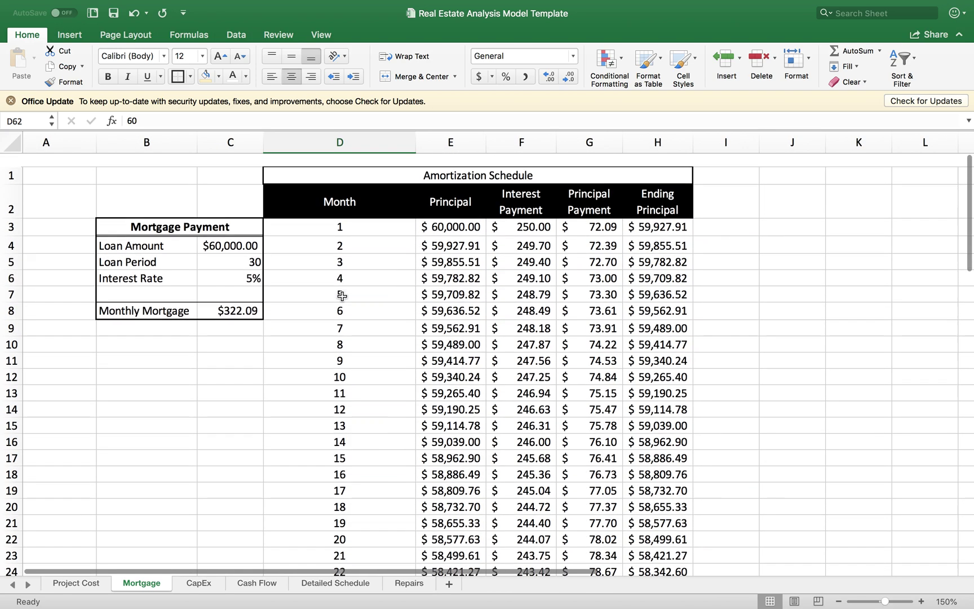
- Review the starting Principal (E3) and Interest Payment (F3) formulas
click(460, 211)
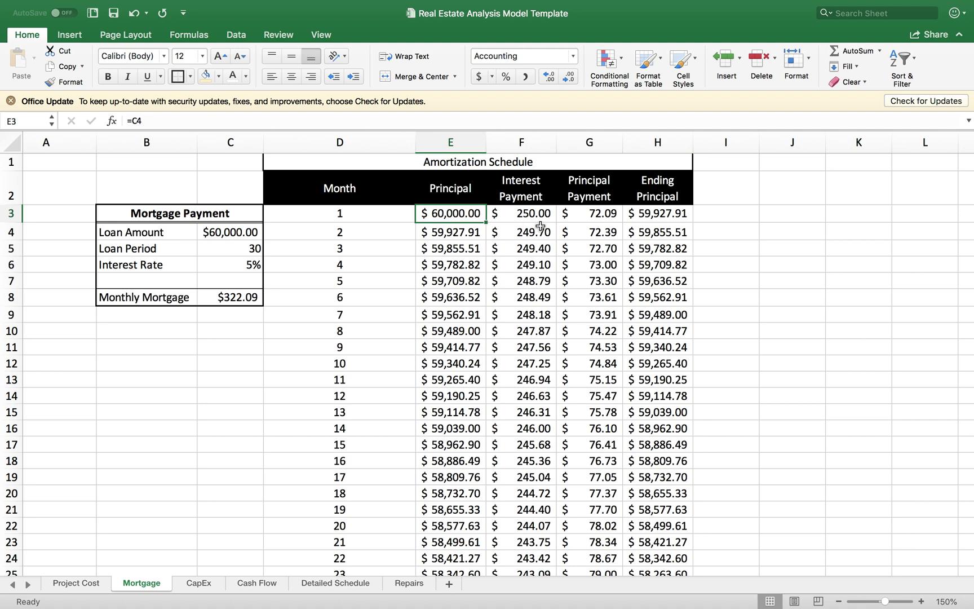
click(540, 221)
click(235, 268)
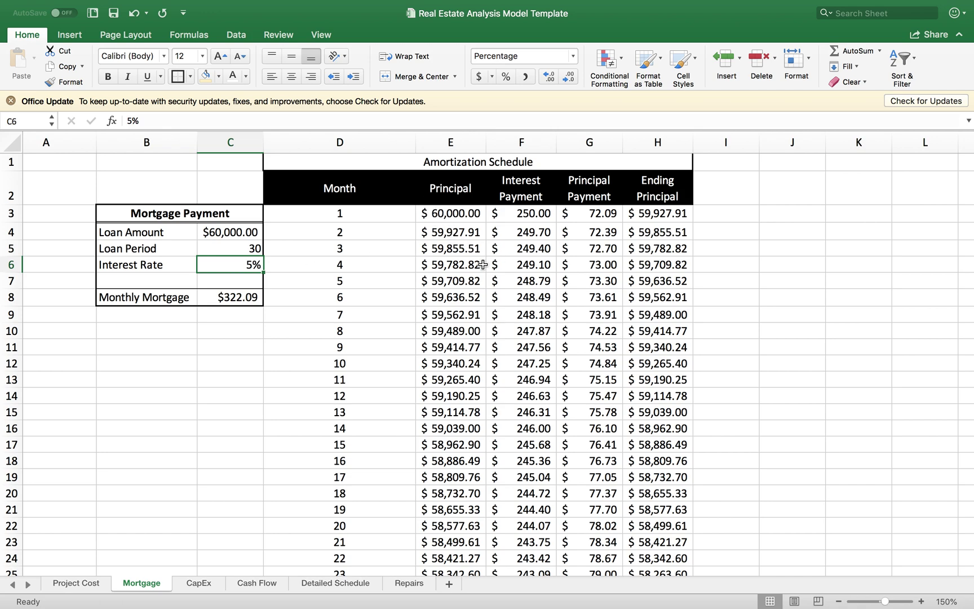
scroll(457, 234, right, 1)
click(412, 215)
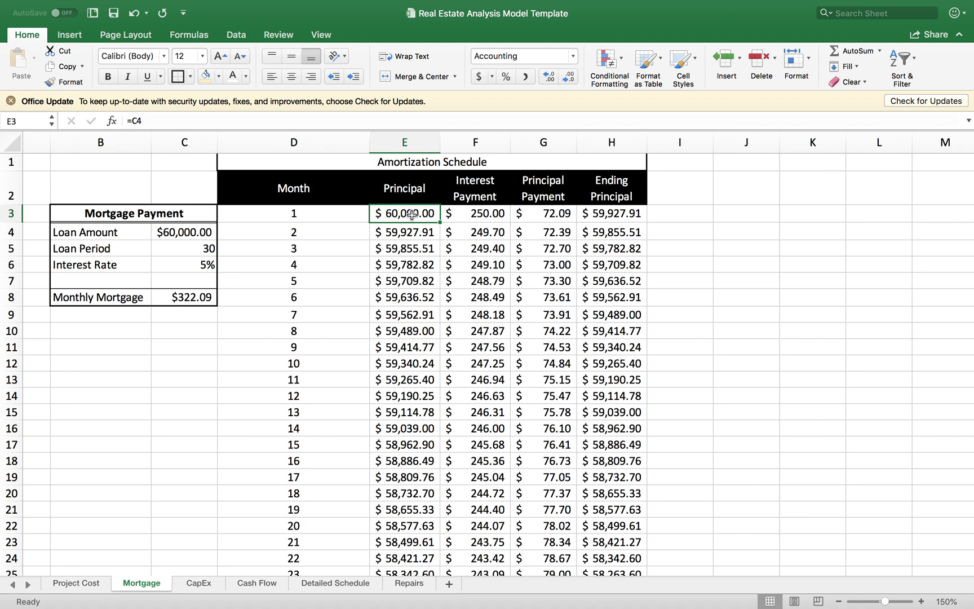
key(Right)
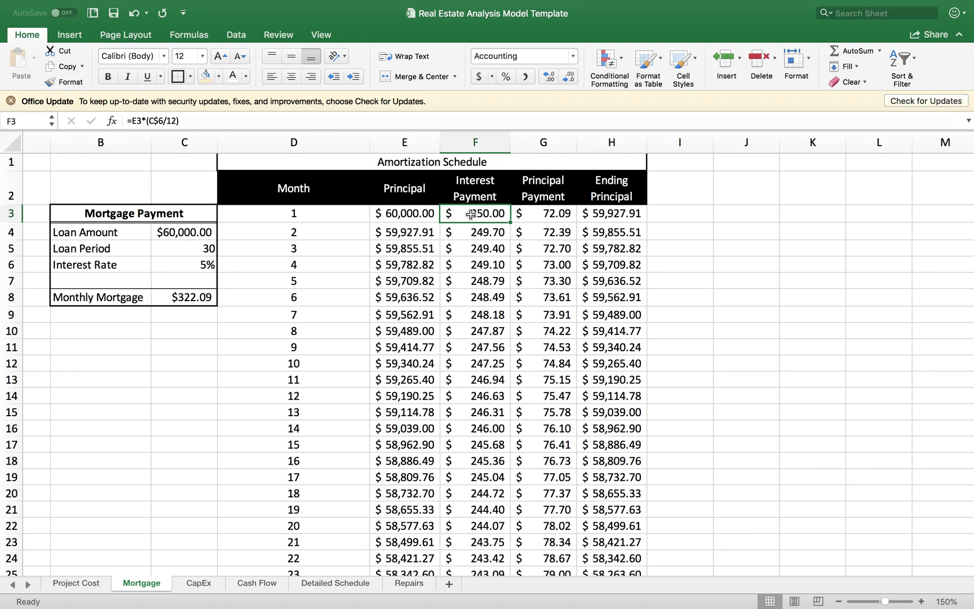
click(416, 120)
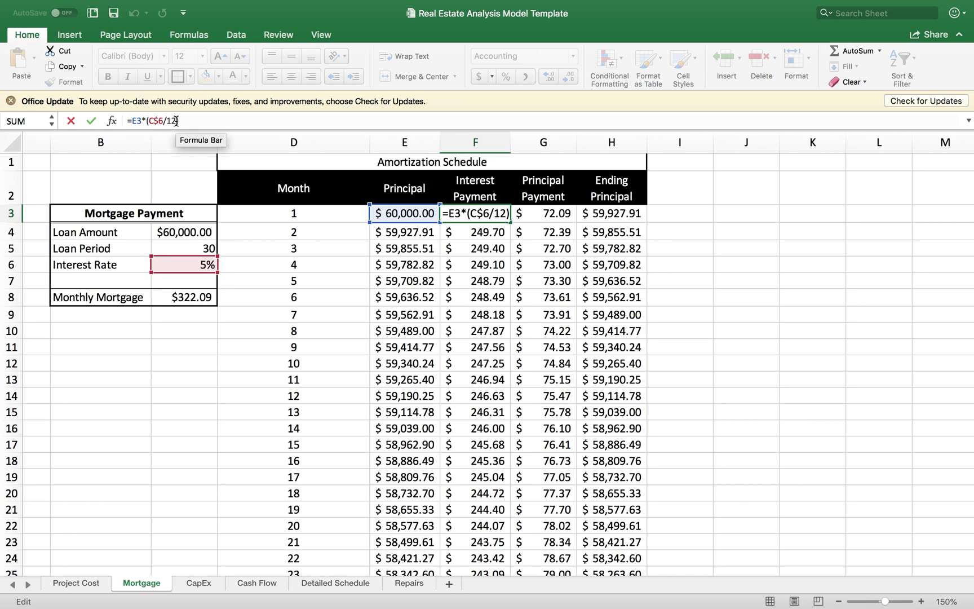
key(Return)
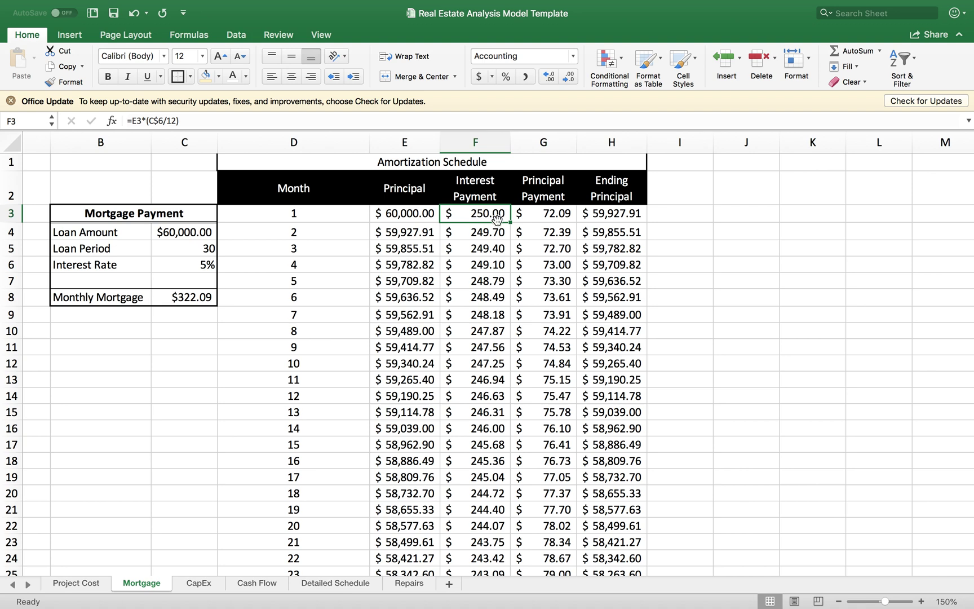
- Review the Principal Payment (G3) and Ending Principal (H3) formulas
click(543, 212)
click(455, 118)
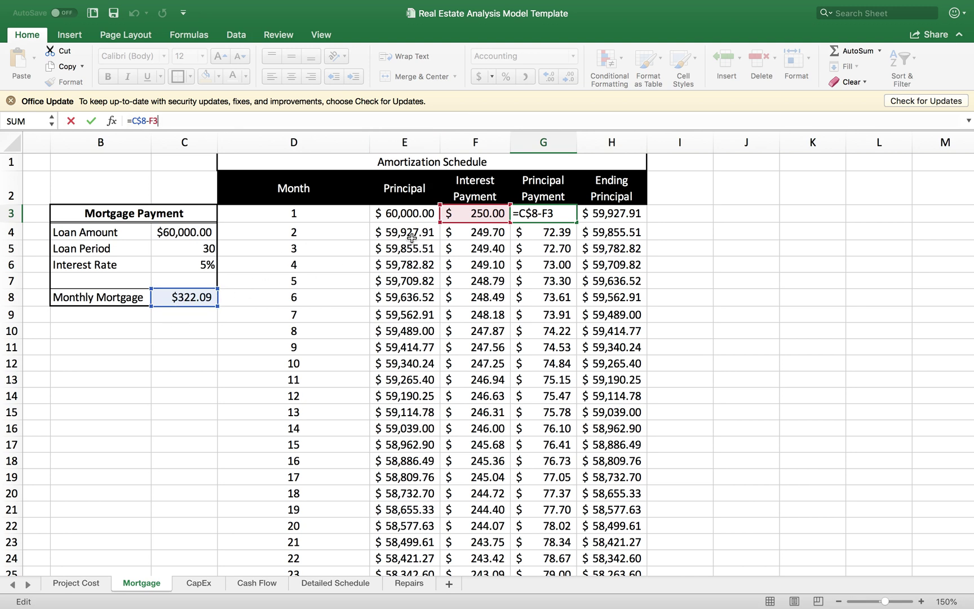
key(Return)
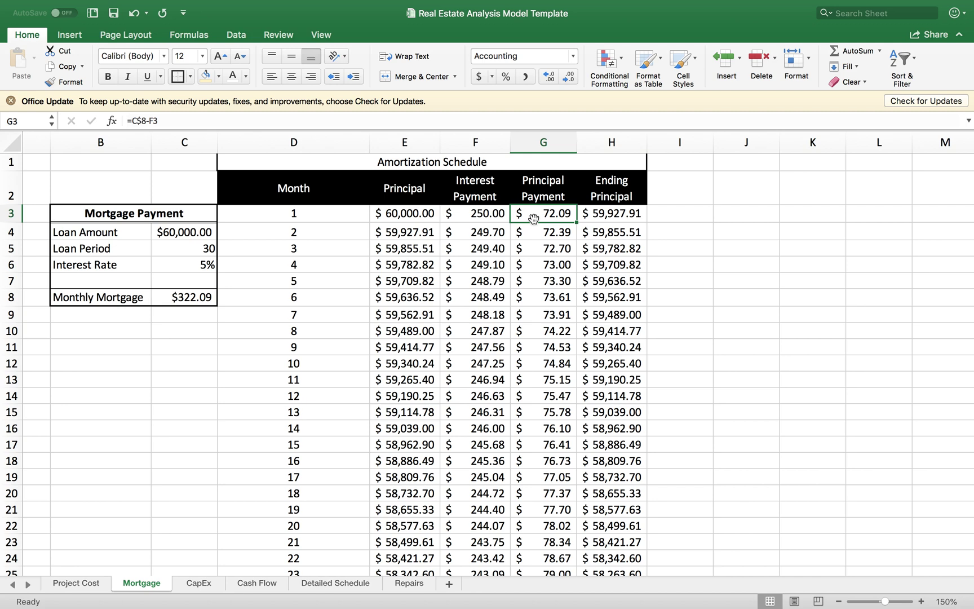
click(604, 213)
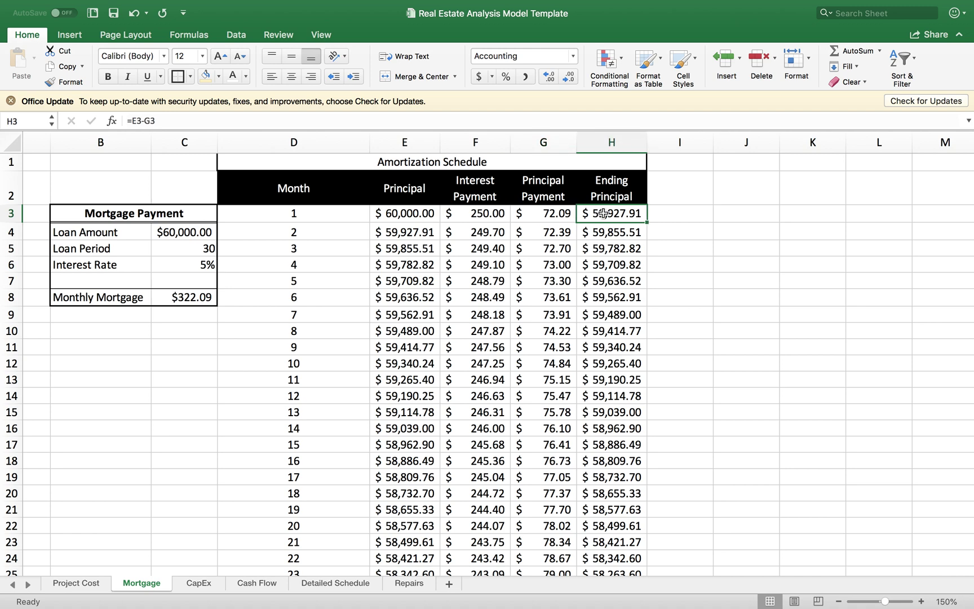
click(569, 120)
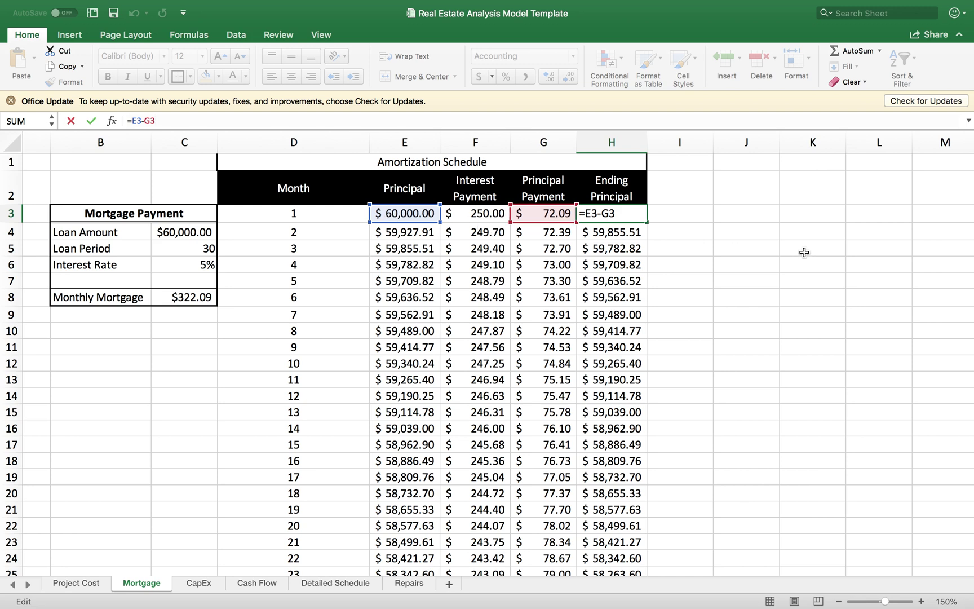
click(697, 213)
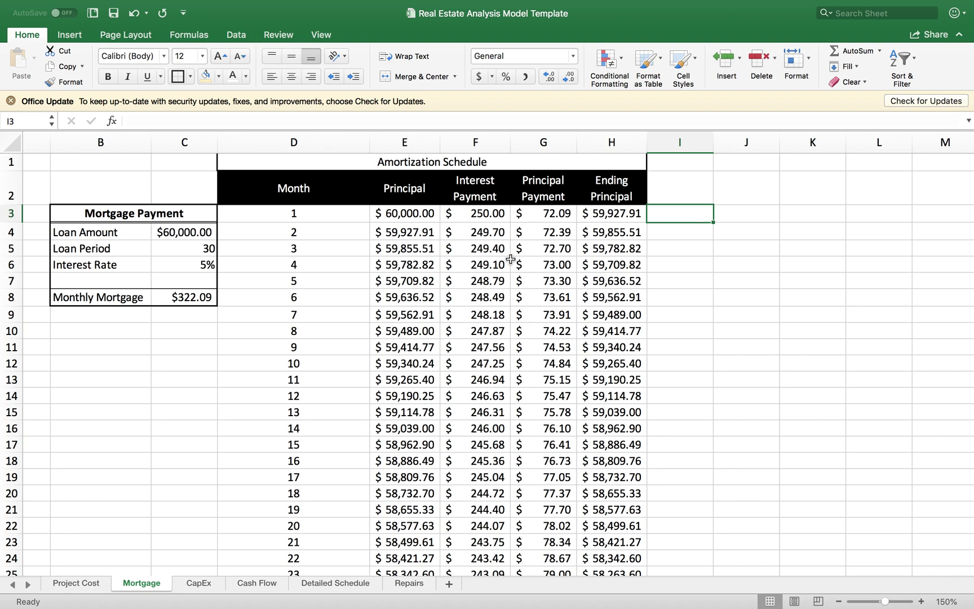
- Copy the D2:H2 headers, Month through Ending Principal, into I2:M2
scroll(513, 259, right, 3)
scroll(511, 258, right, 1)
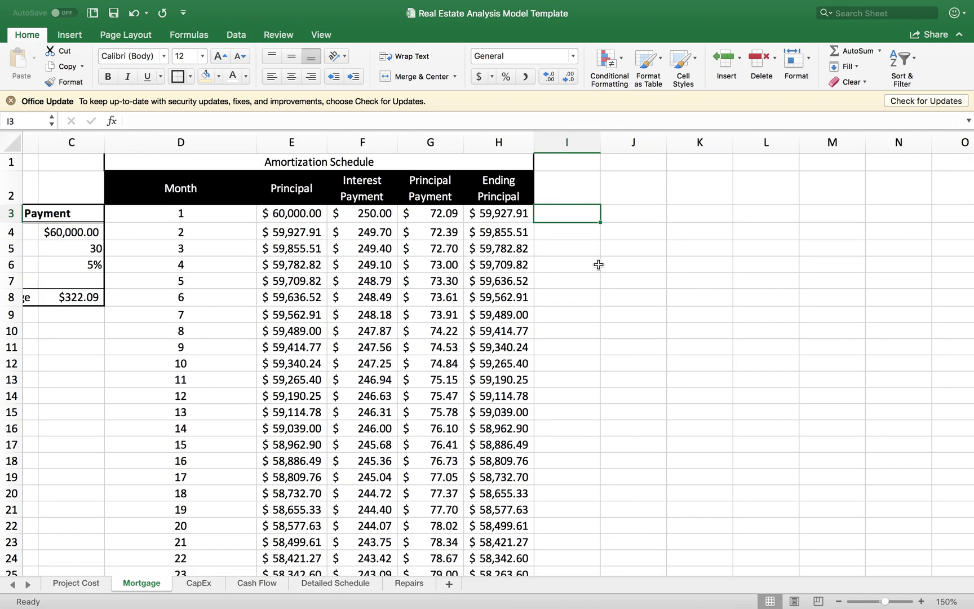
scroll(538, 214, right, 4)
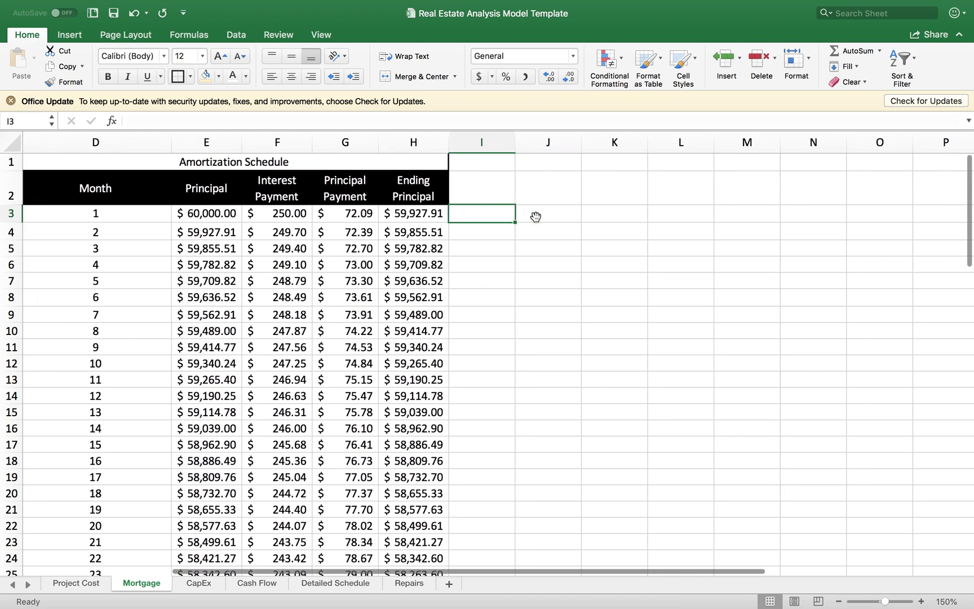
scroll(536, 217, down, 1)
scroll(535, 217, up, 1)
scroll(537, 216, left, 1)
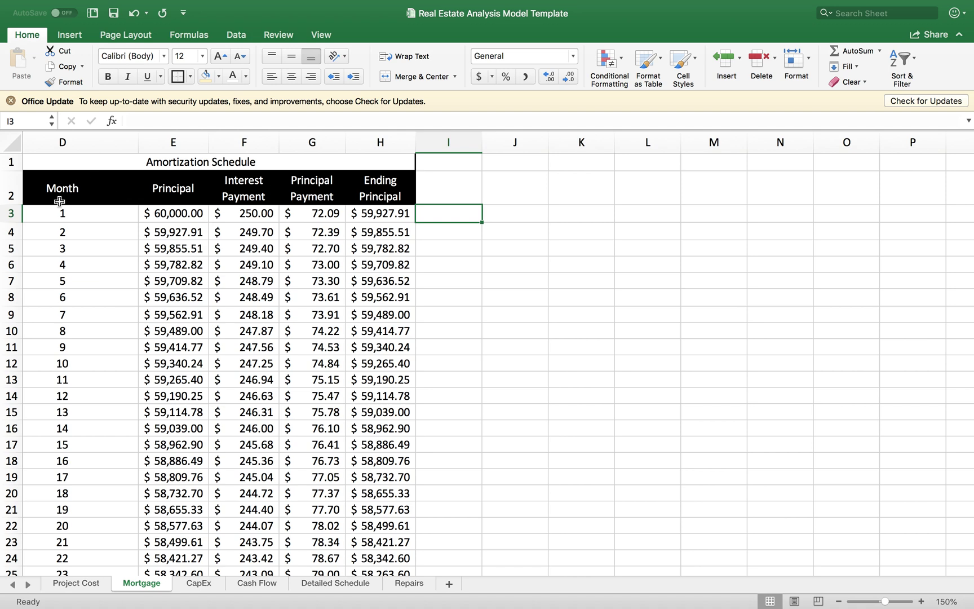
scroll(138, 232, left, 1)
drag(105, 192, 398, 191)
key(super+c)
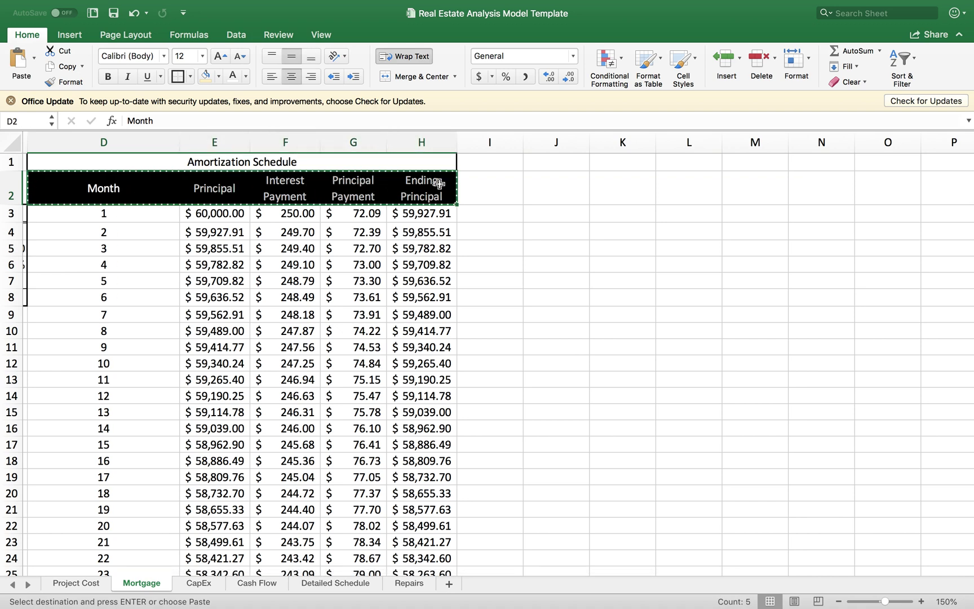
click(506, 185)
key(super+v)
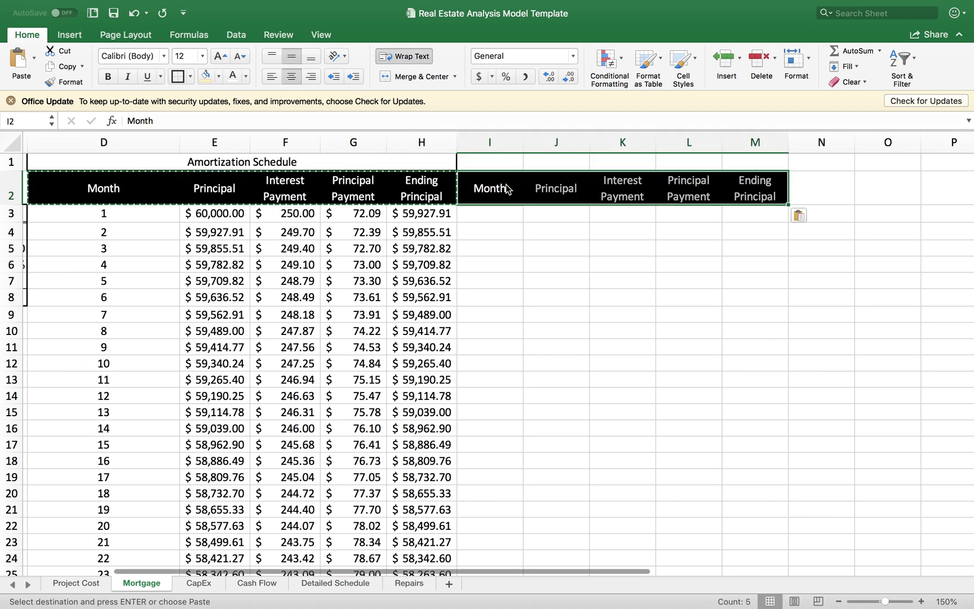
click(479, 220)
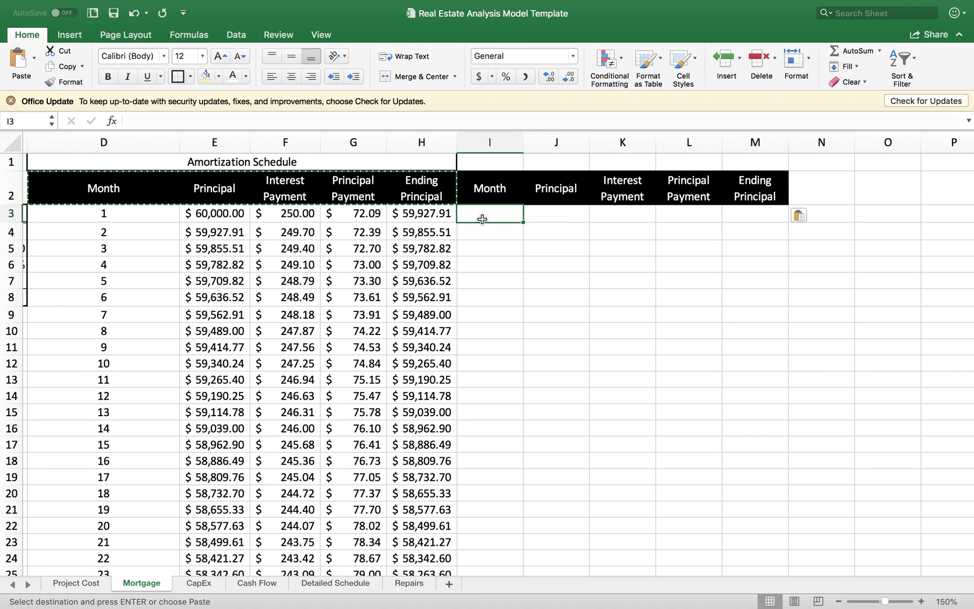
- Link I3 to the original month 1 and J3 to the $60,000.00 starting principal
text(=)
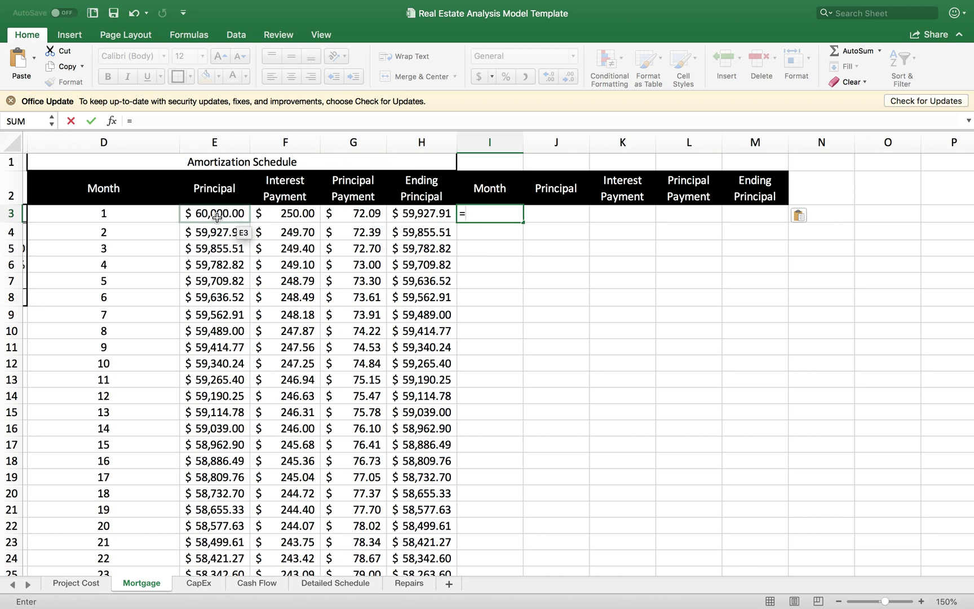
click(147, 218)
key(Return)
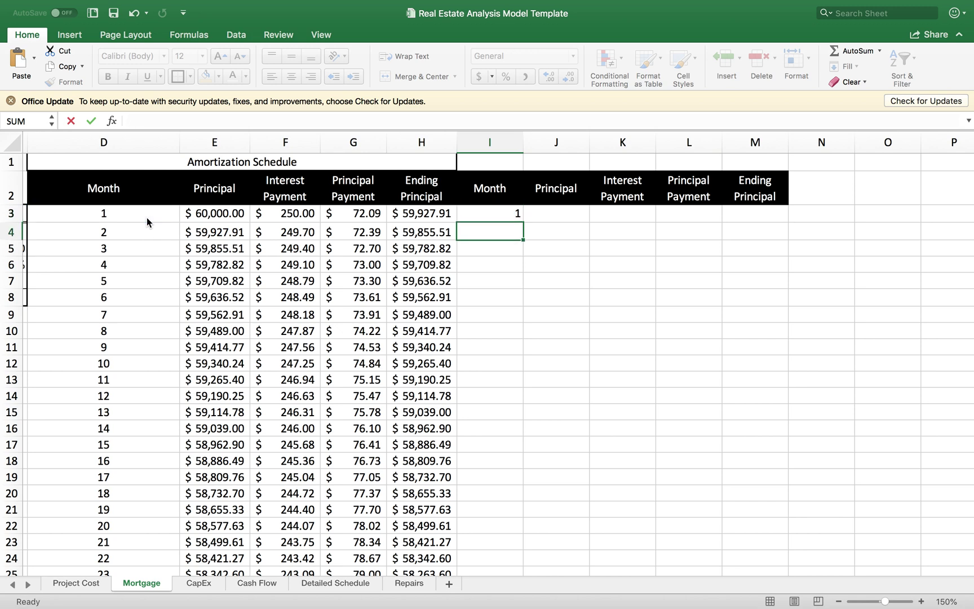
click(563, 212)
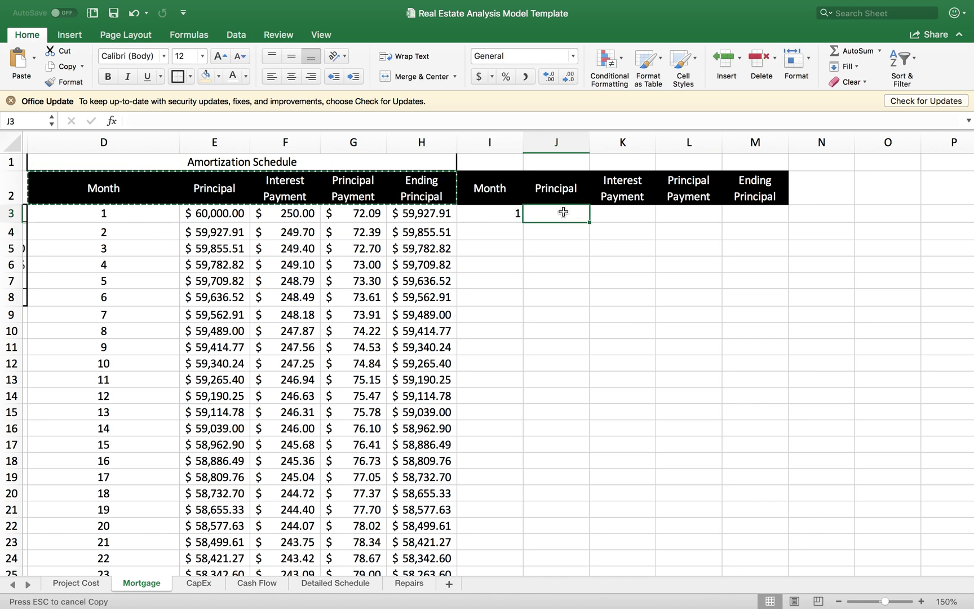
text(=)
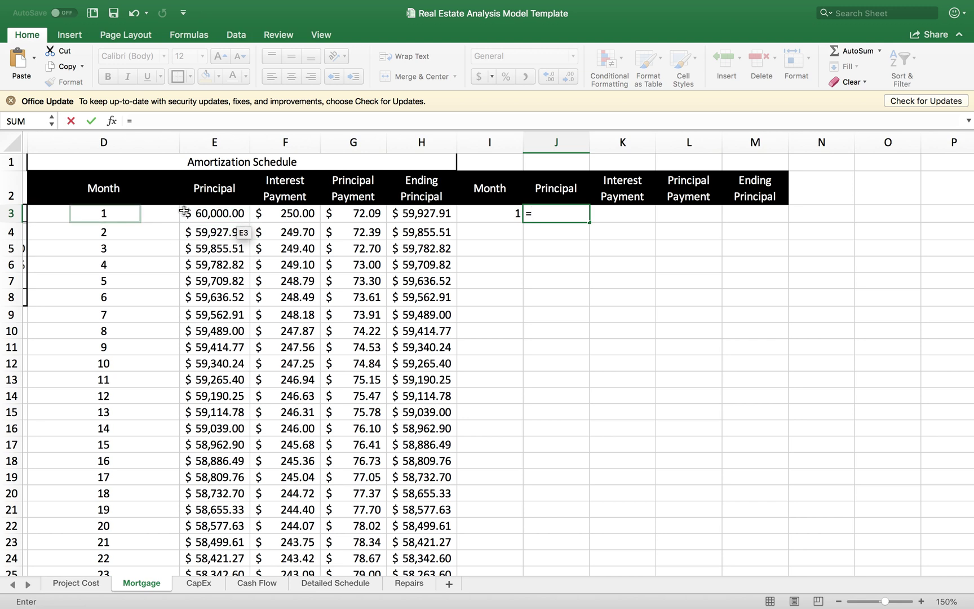
click(204, 213)
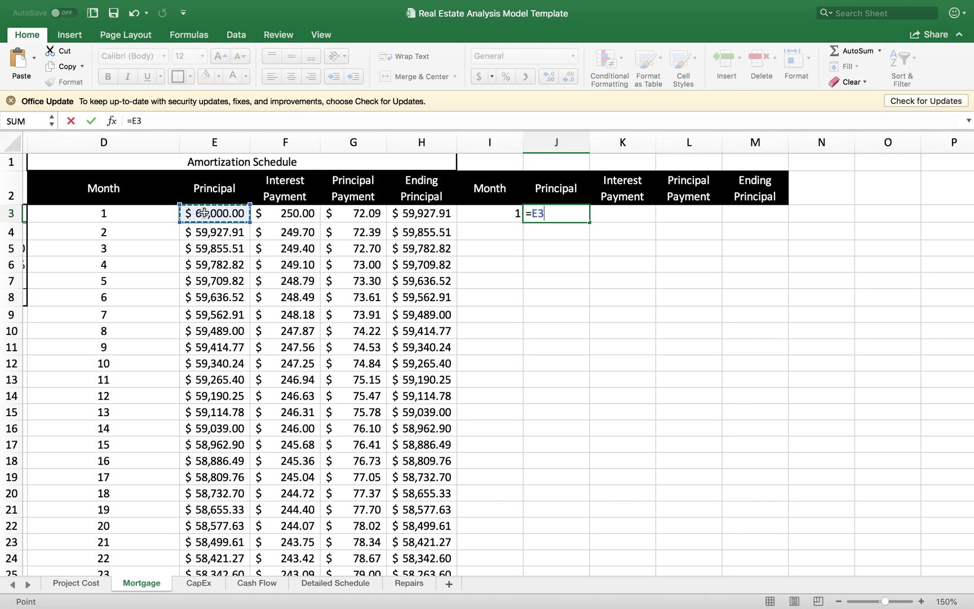
key(Return)
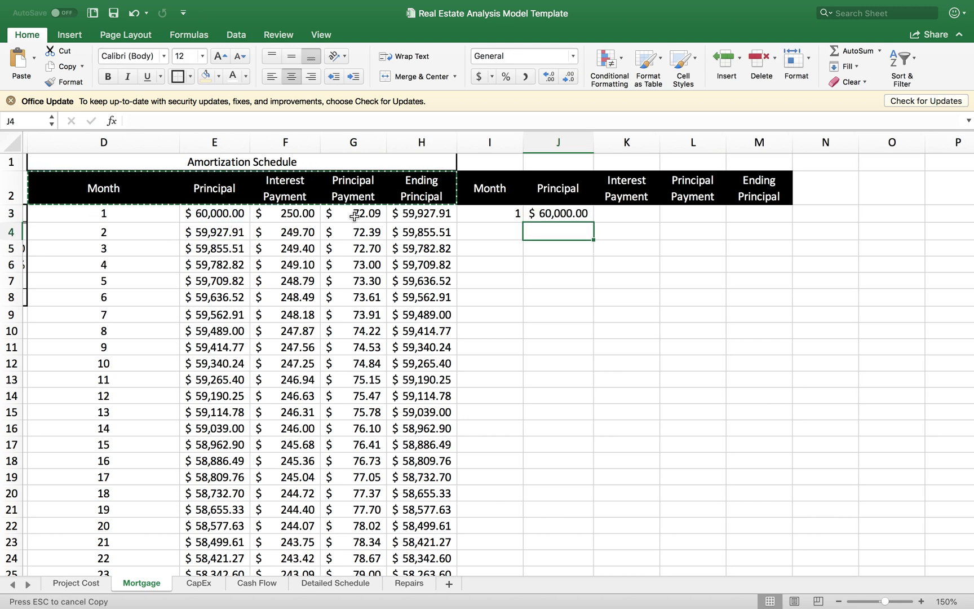
- Enter =J3*(C6/12) in K3, giving a 250 interest payment
click(623, 215)
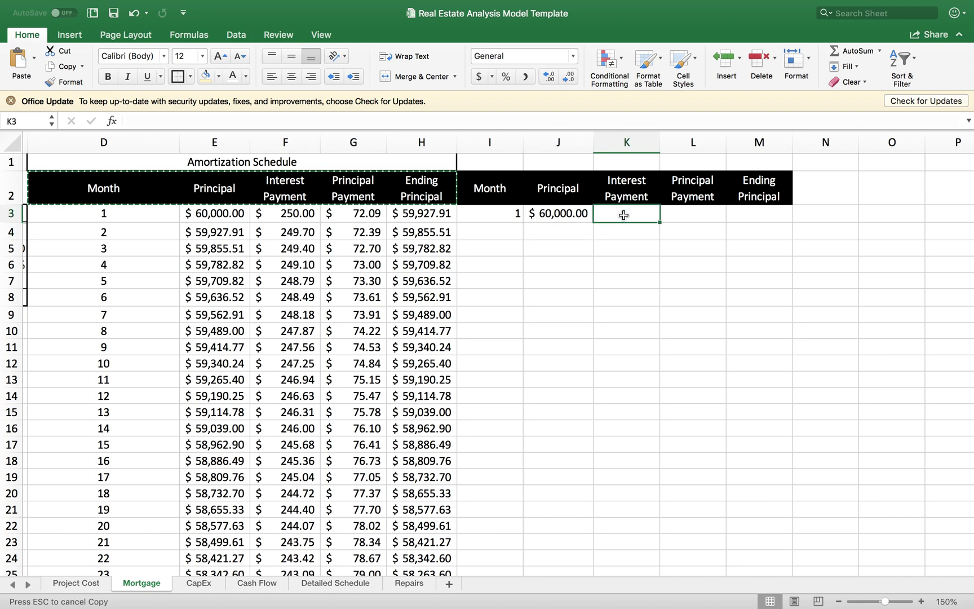
text(=)
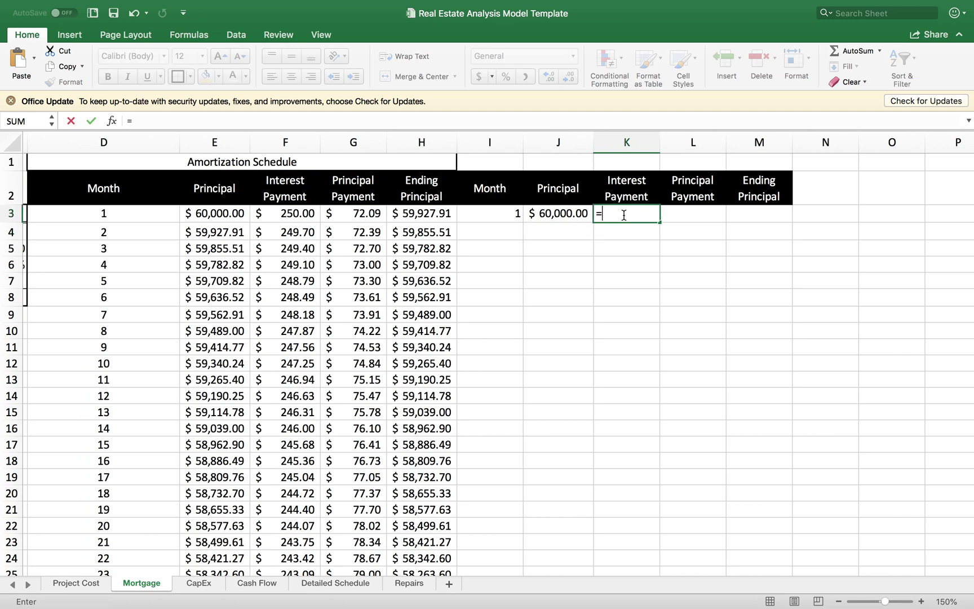
click(569, 213)
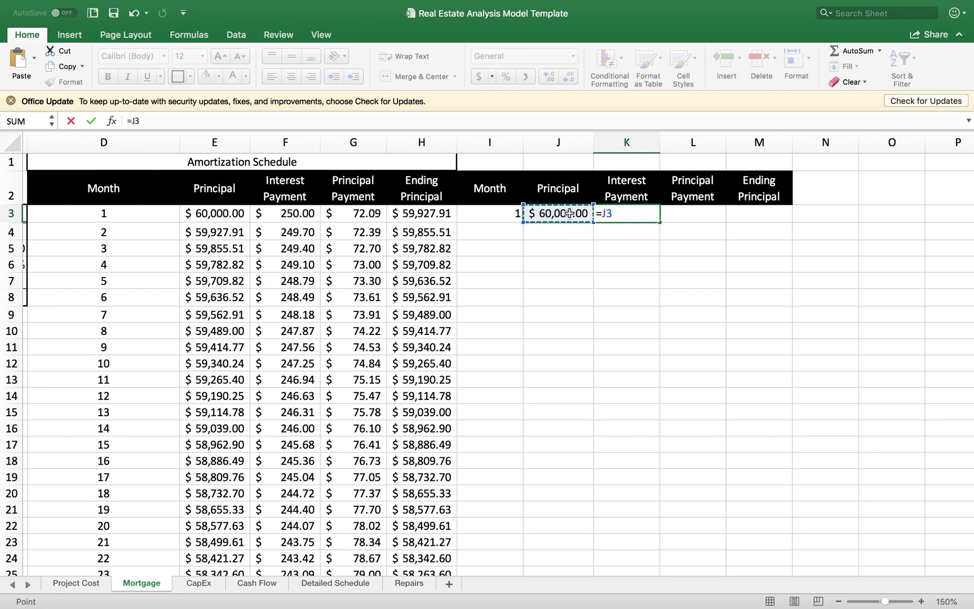
text(*)
scroll(229, 327, left, 5)
text(()
click(265, 265)
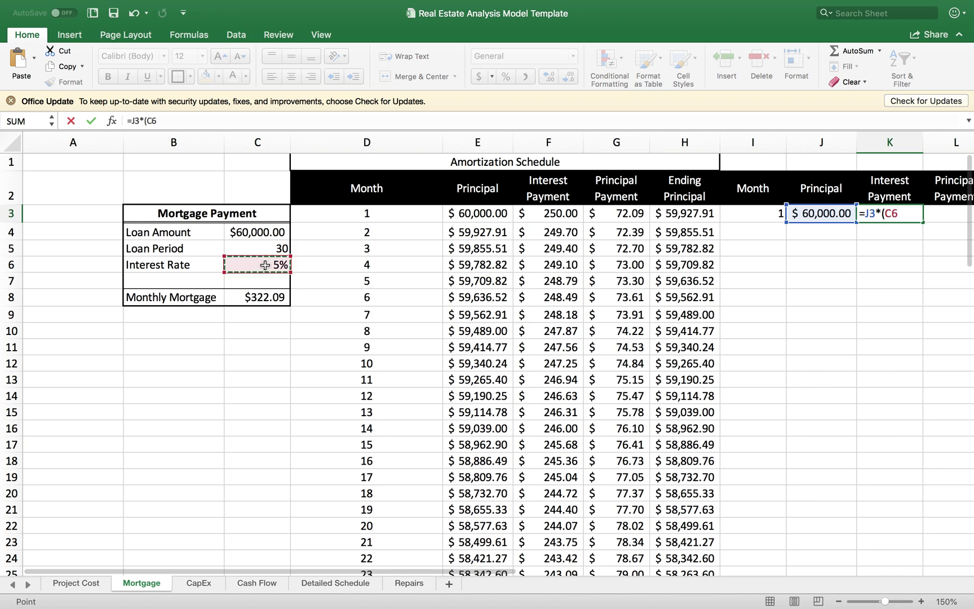
text(/12)
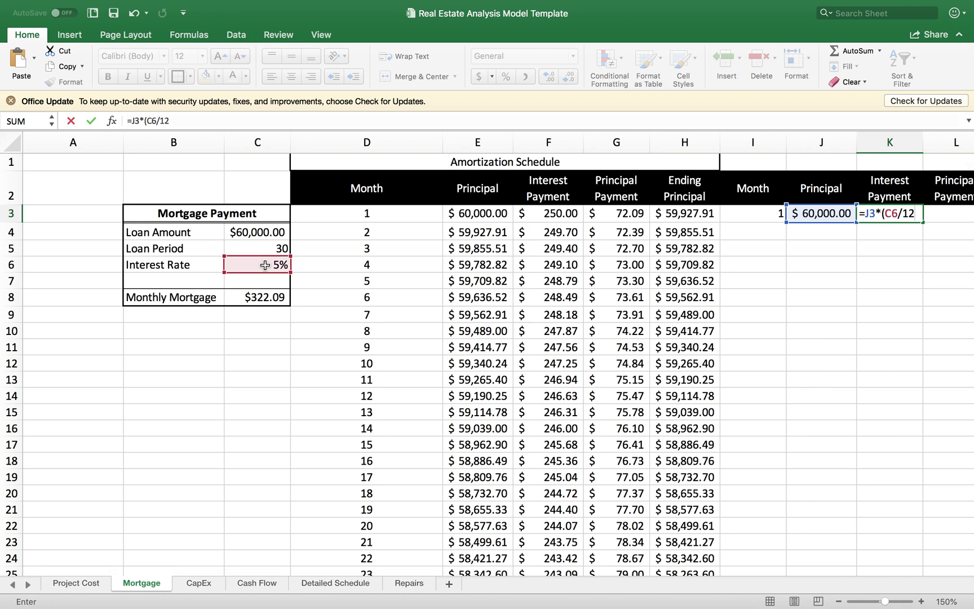
text())
key(Return)
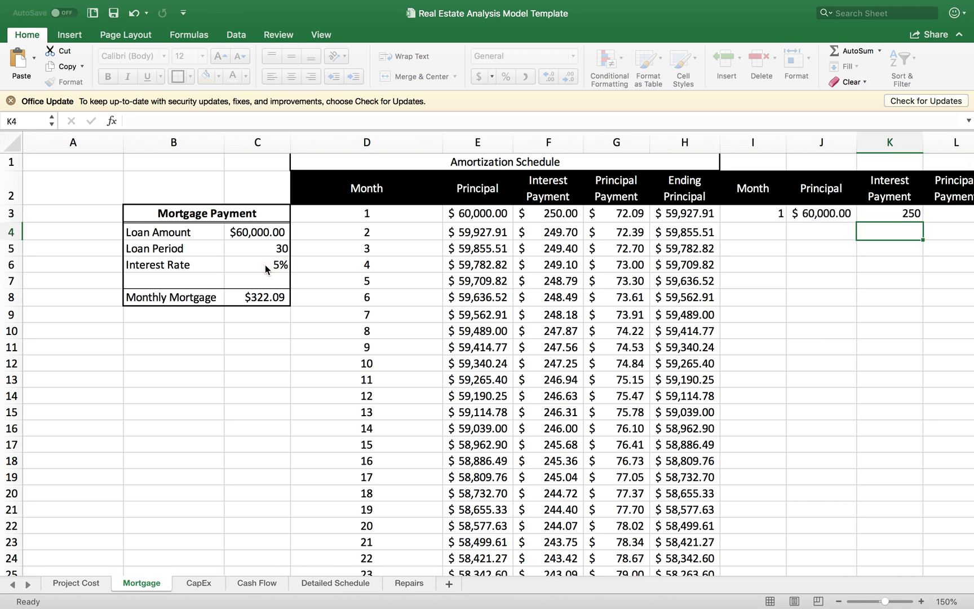
scroll(880, 242, right, 5)
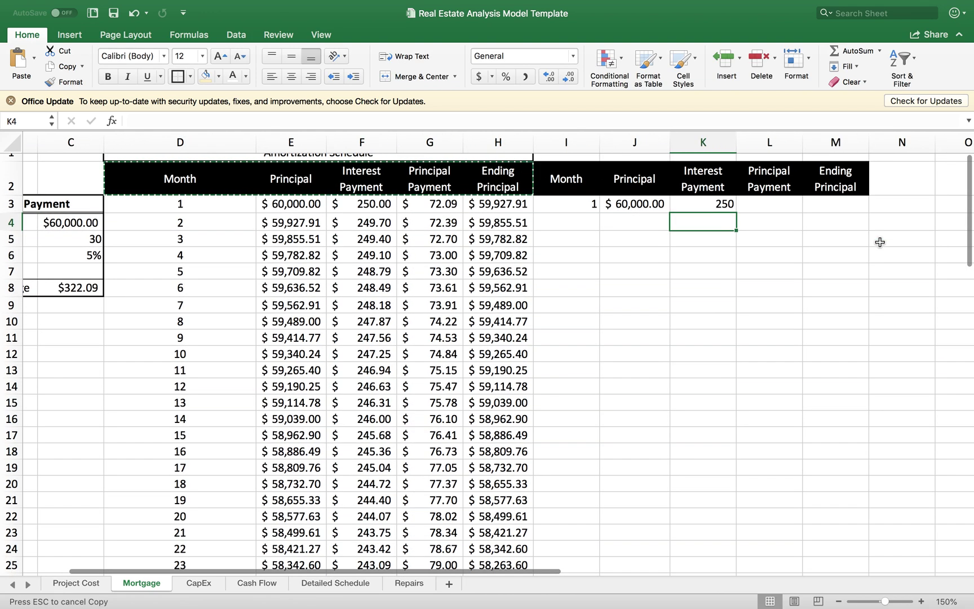
- Enter =C8-K3 in L3, giving a $72.09 principal payment
click(760, 205)
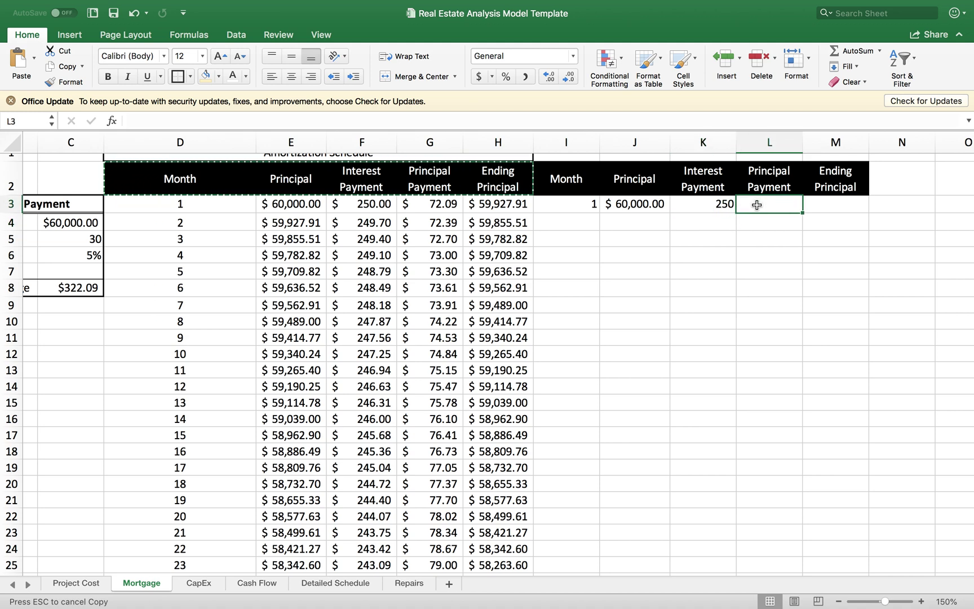
text(=)
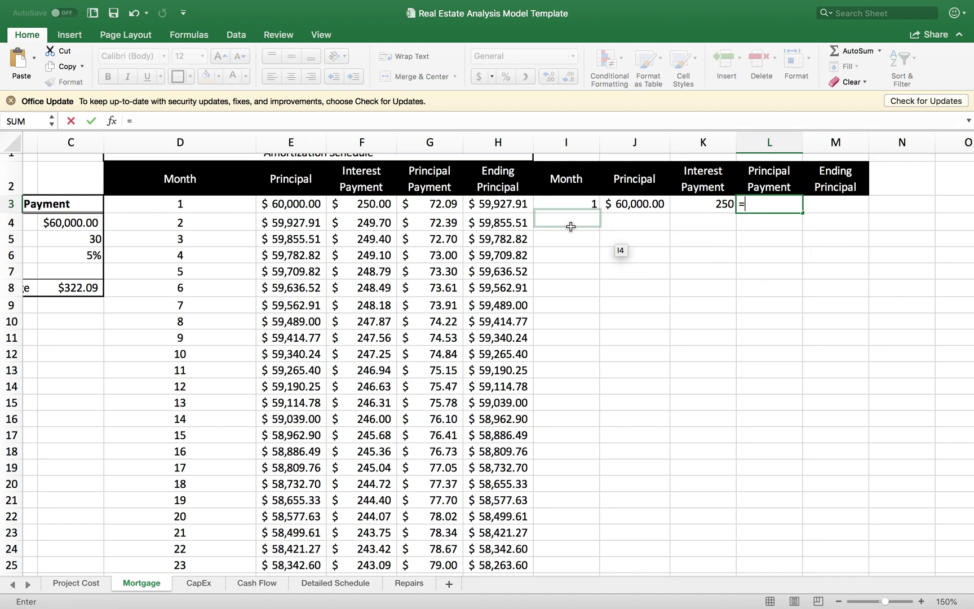
scroll(355, 285, left, 5)
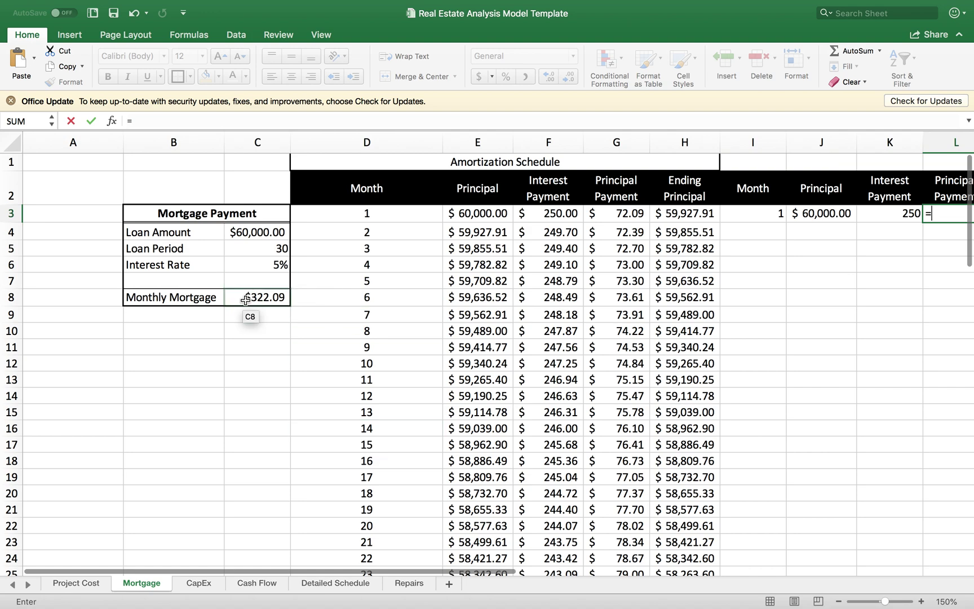
click(247, 301)
text(-)
scroll(601, 330, right, 5)
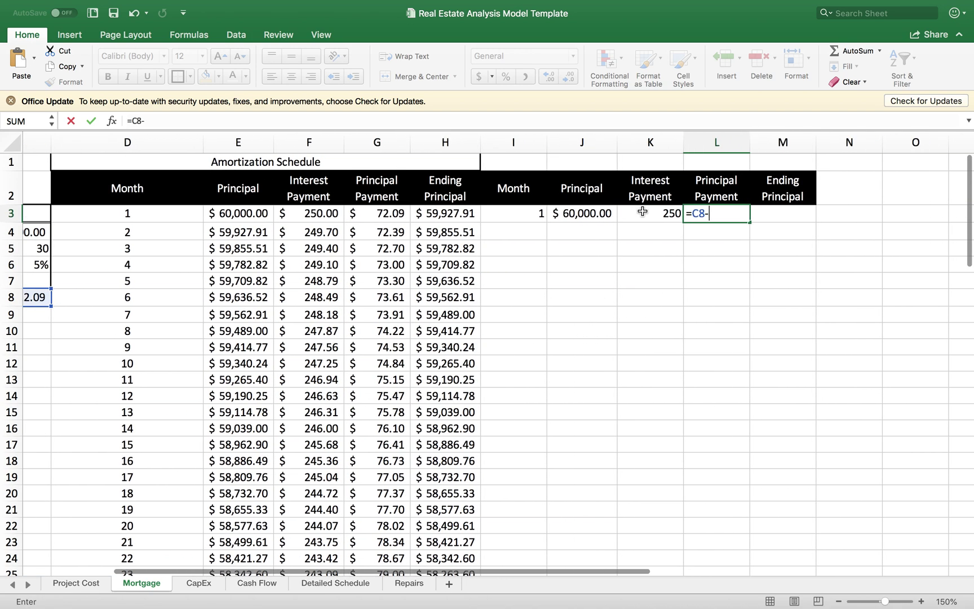
click(643, 212)
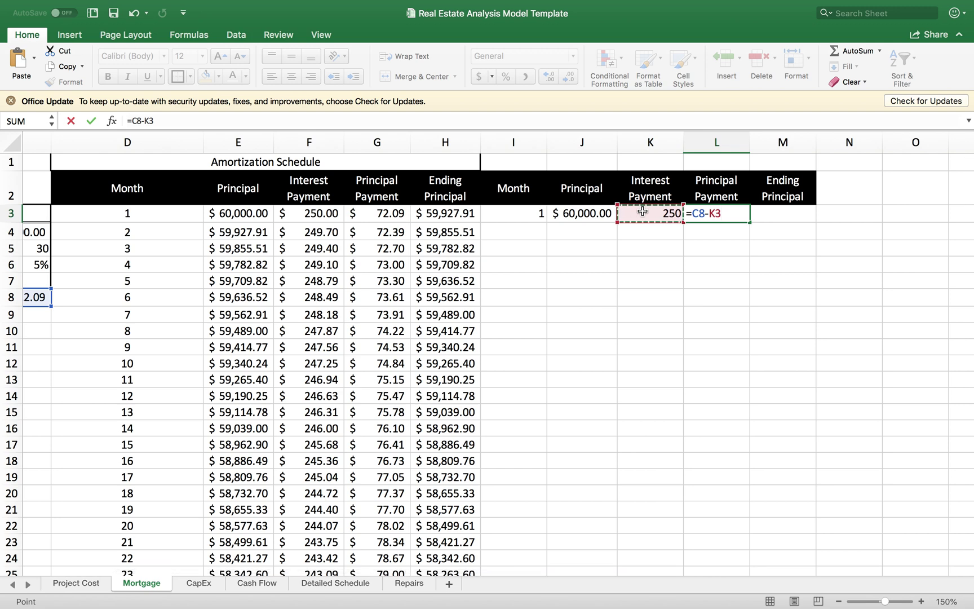
key(Return)
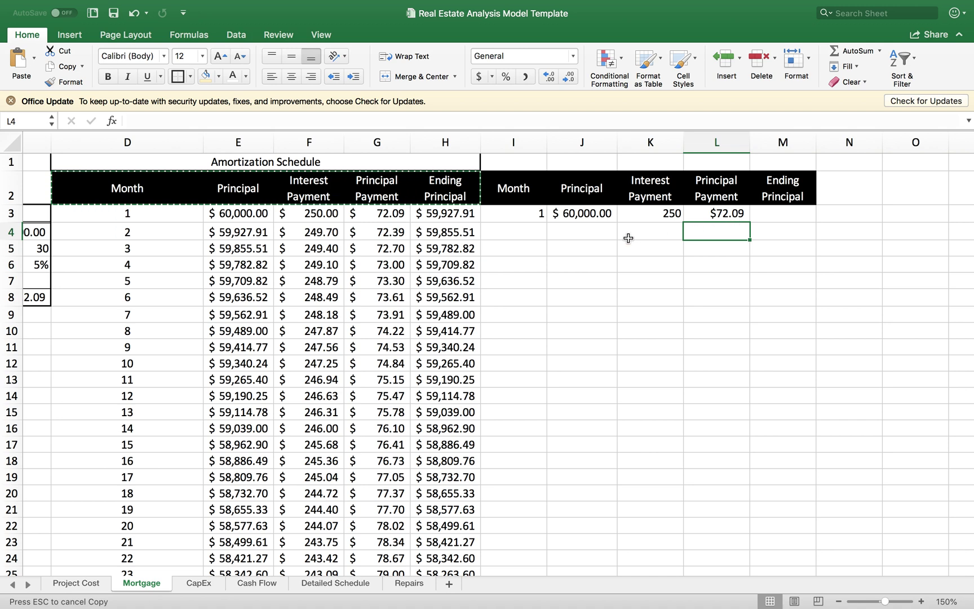
- Enter =J3-L3 in M3, giving a $59,927.91 ending principal
click(784, 214)
text(=)
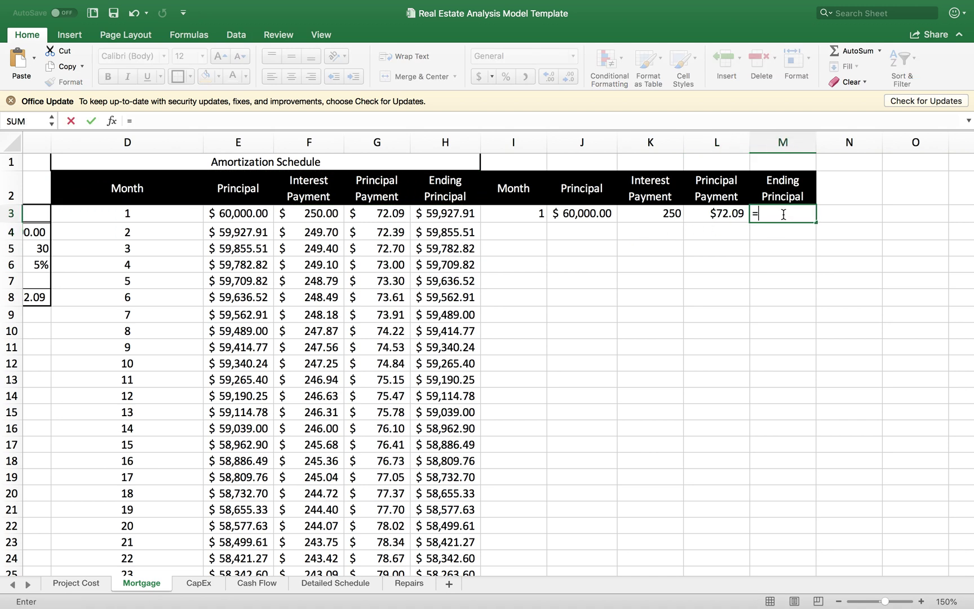
click(556, 207)
text(-)
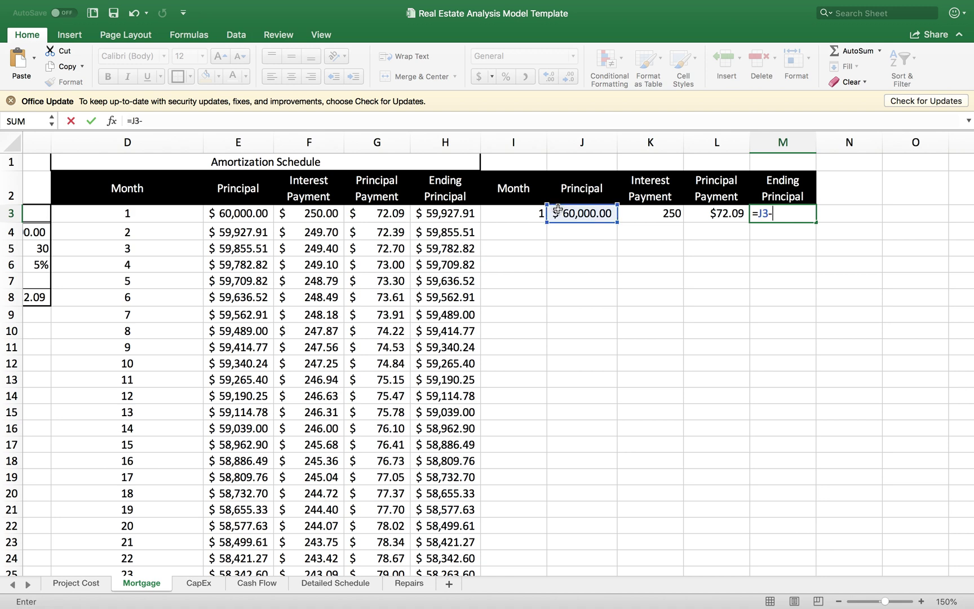
click(715, 216)
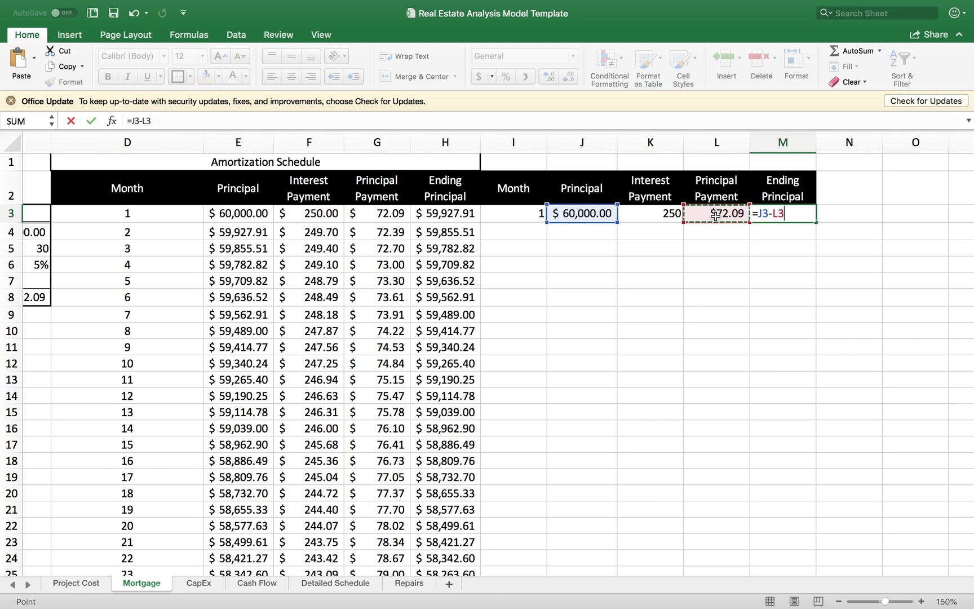
key(Return)
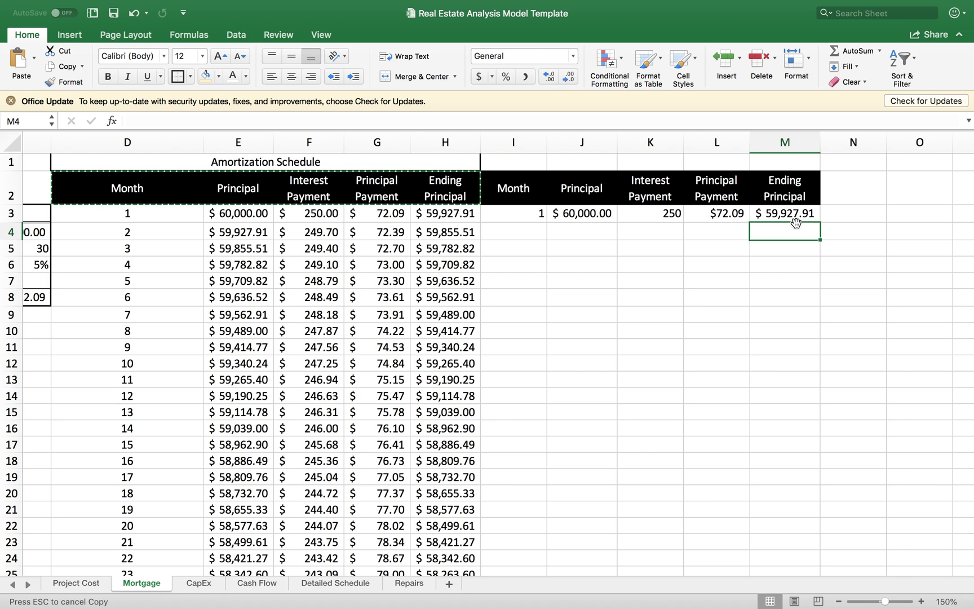
- Fill I3 down to I62 for months 1–60 and centre the column I numbers
click(524, 213)
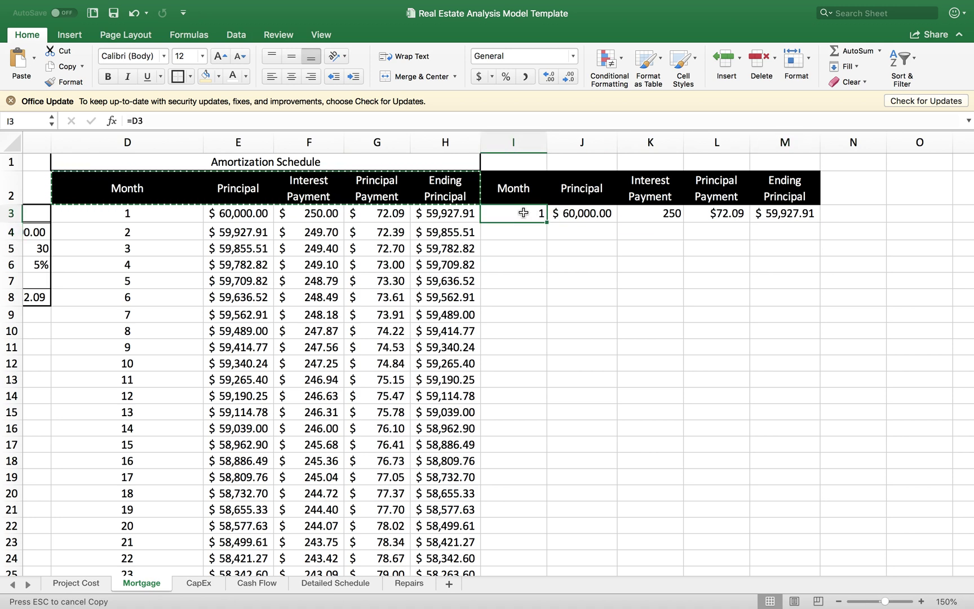
click(524, 232)
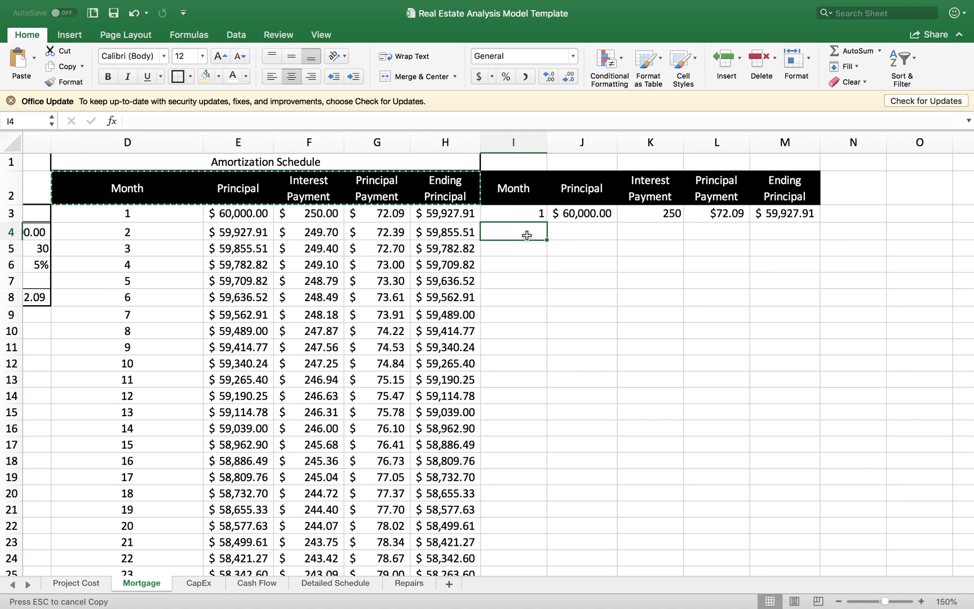
click(568, 231)
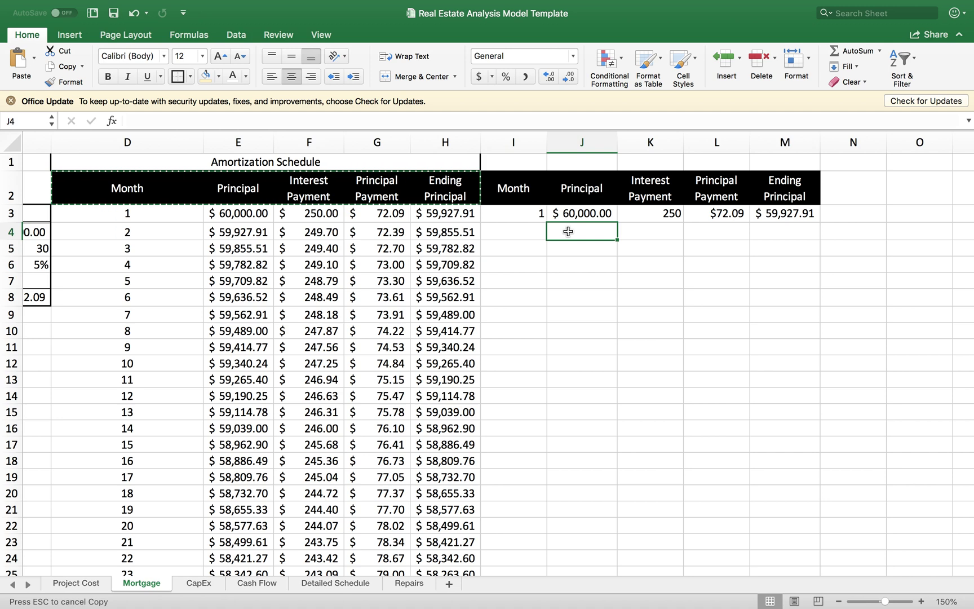
click(530, 220)
click(527, 231)
click(527, 215)
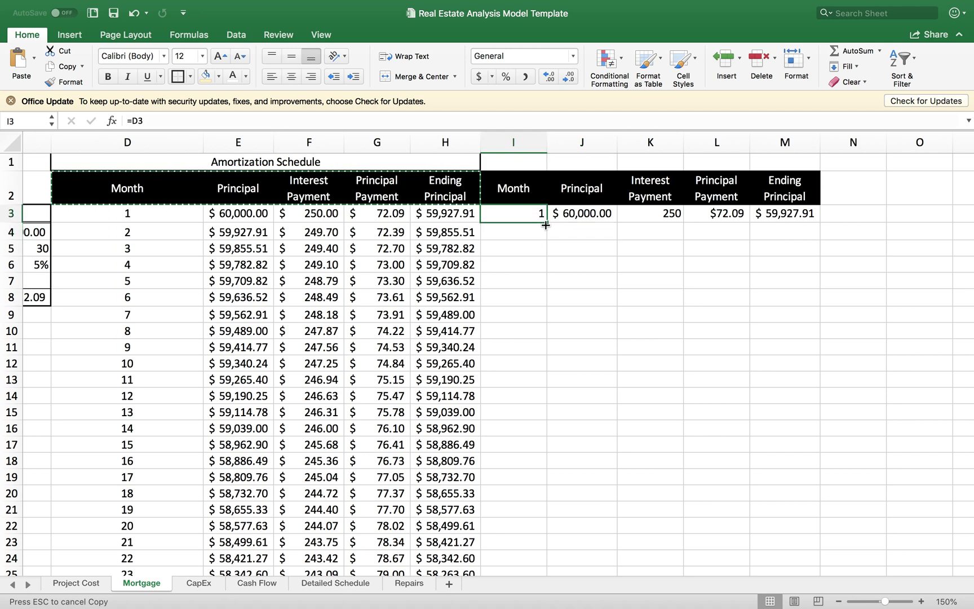
drag(546, 225, 529, 493)
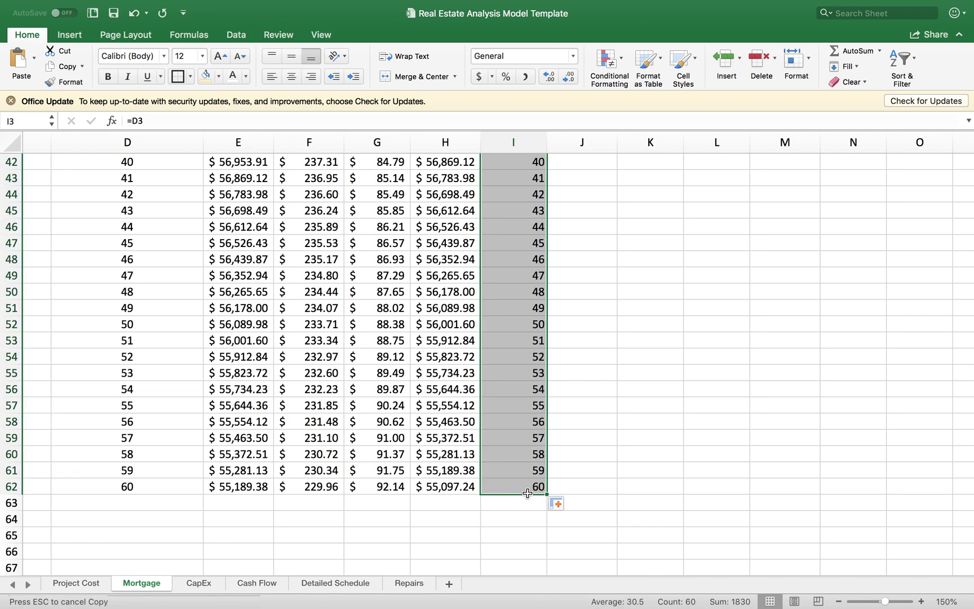
scroll(527, 493, up, 15)
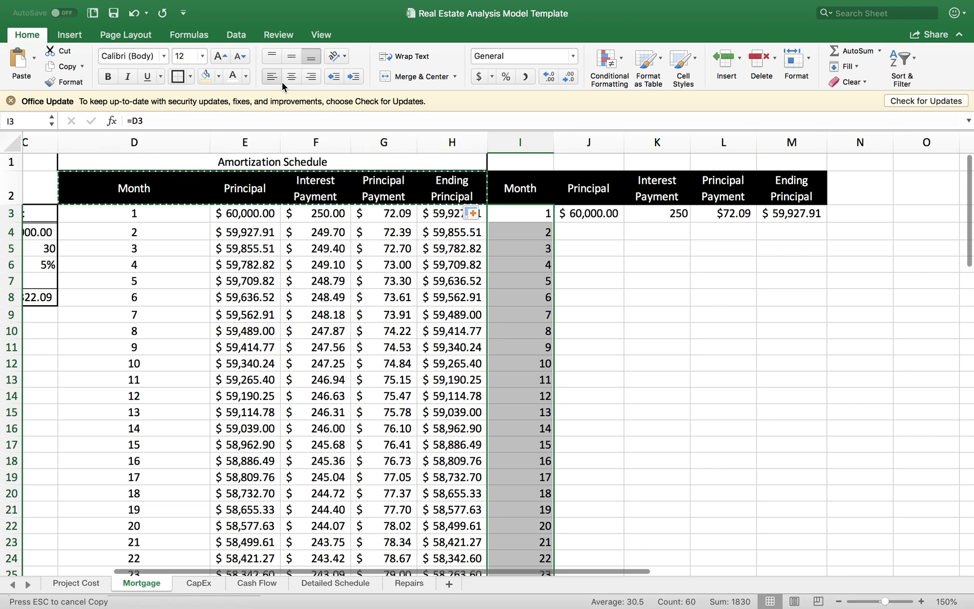
click(291, 77)
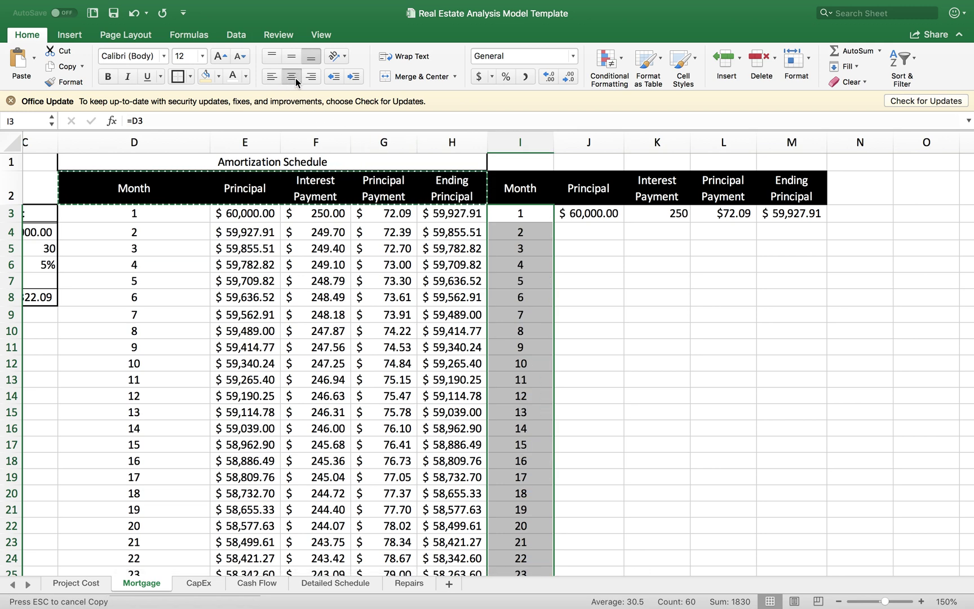
- Set J4 to =M3 ($59,927.91) and make its font colour black
click(576, 227)
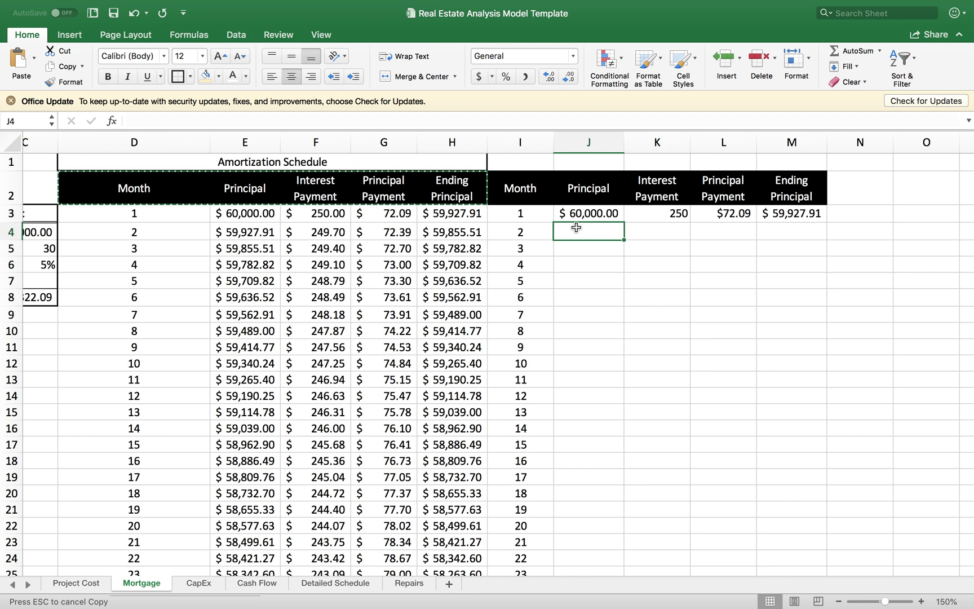
text(=)
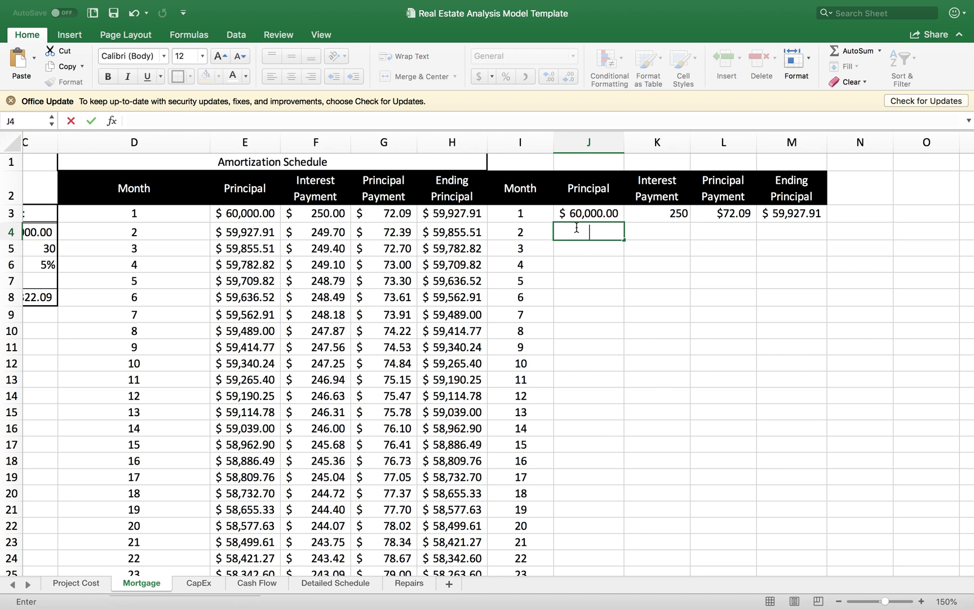
text(=)
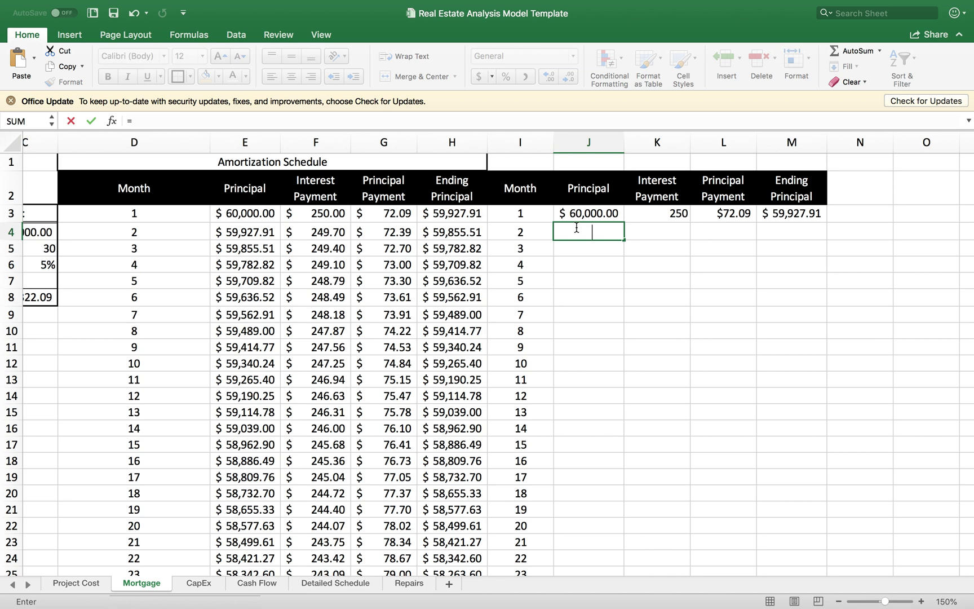
click(786, 214)
key(Return)
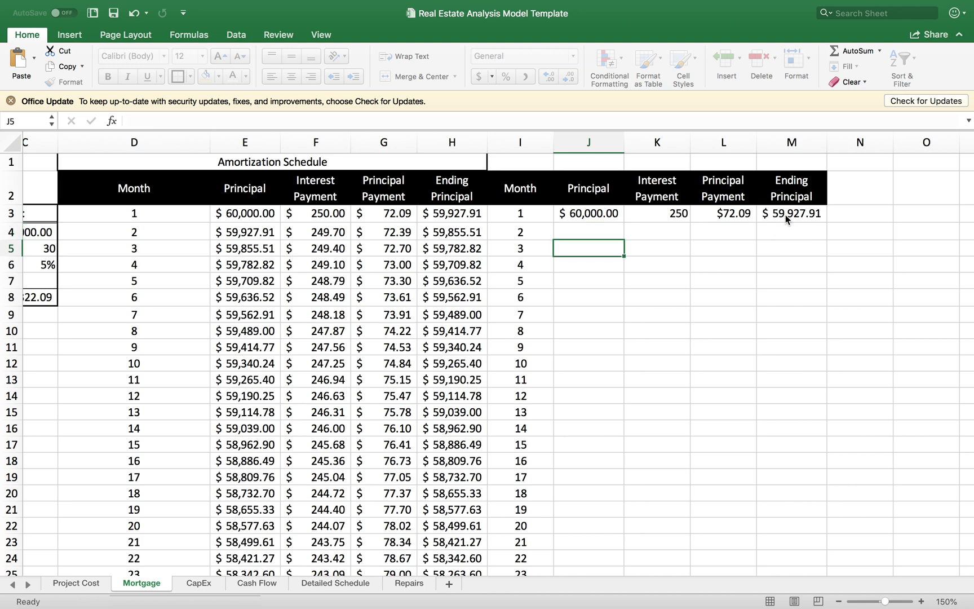
click(588, 231)
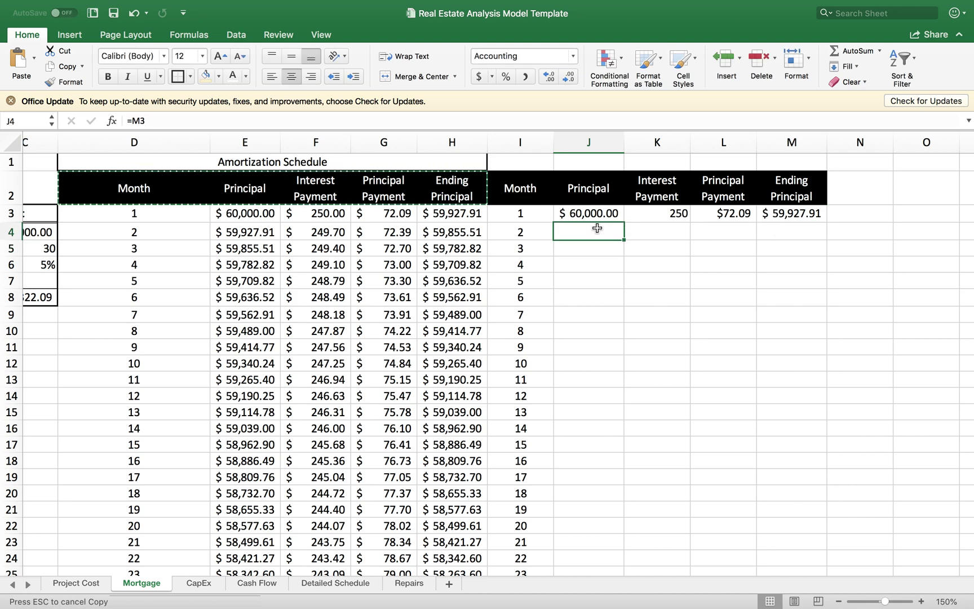
click(246, 76)
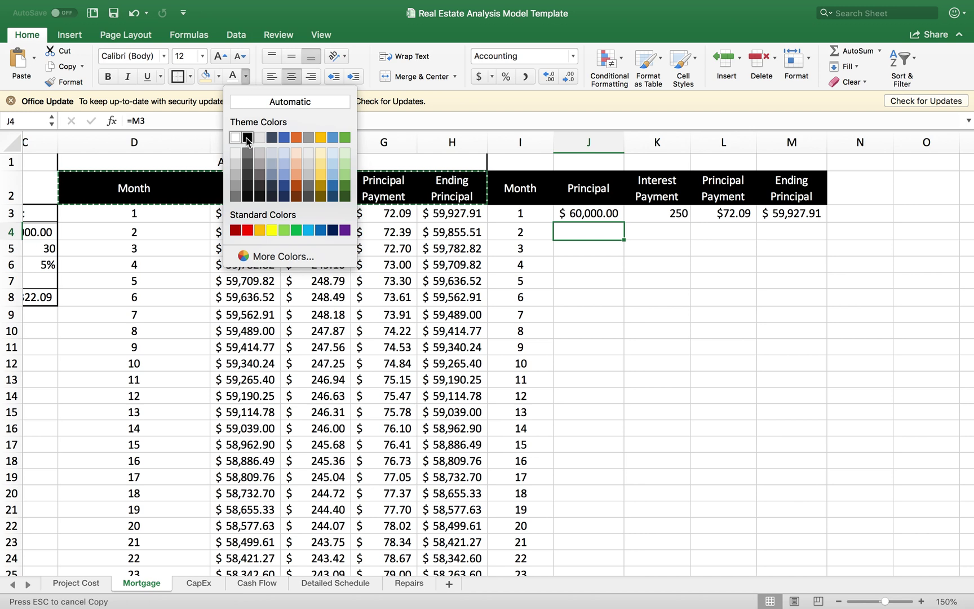
click(247, 138)
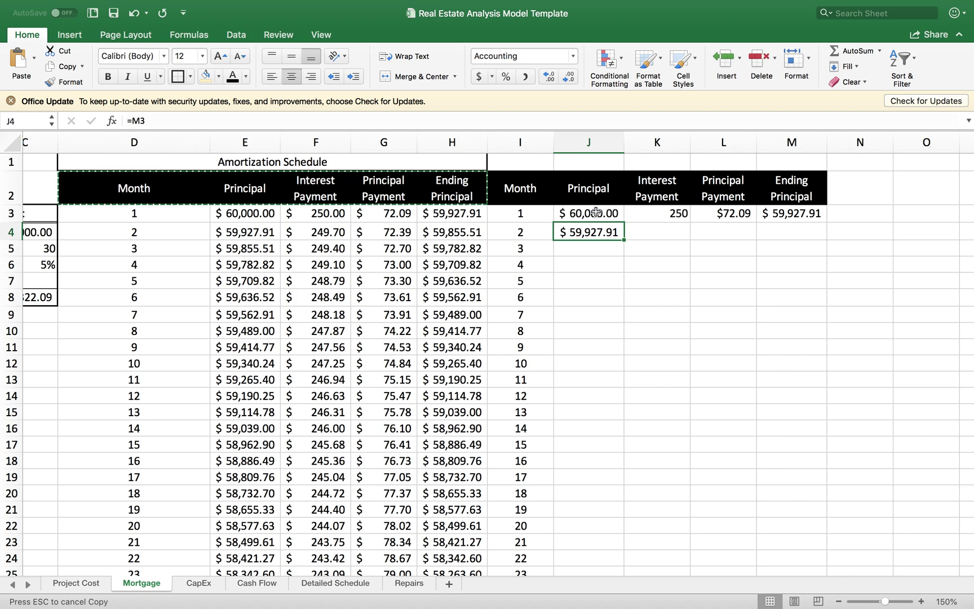
drag(522, 213, 778, 213)
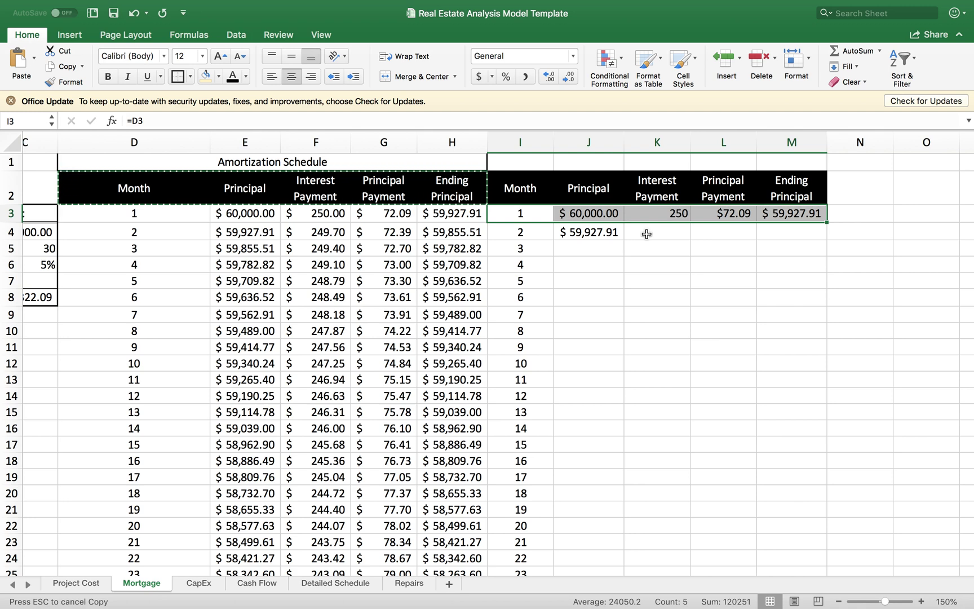
- Fill K3's =J3*(C6/12) formula down to K4, which shows 0
click(654, 215)
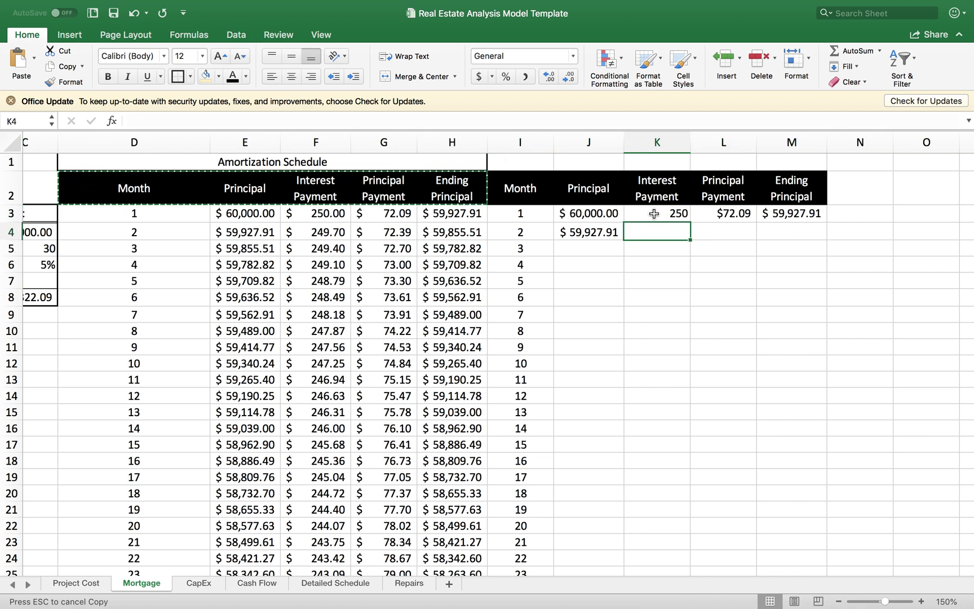
click(606, 120)
scroll(208, 318, left, 5)
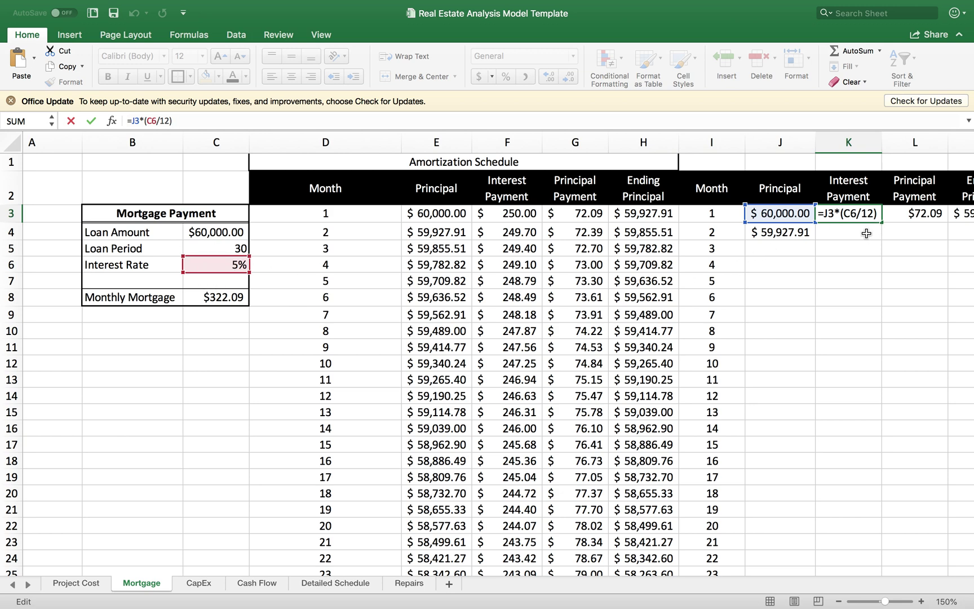
key(Return)
drag(882, 225, 880, 238)
scroll(864, 233, right, 3)
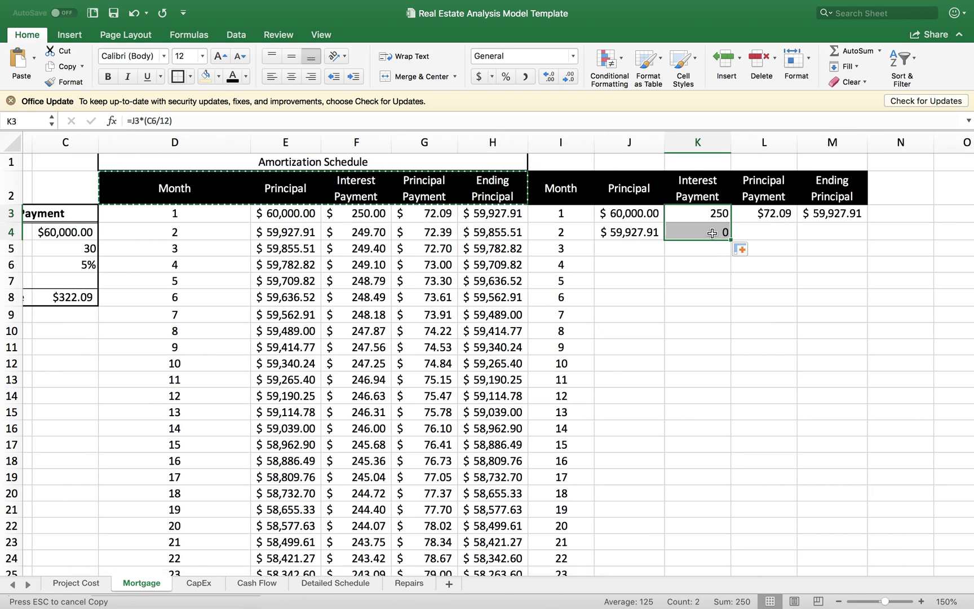
click(703, 233)
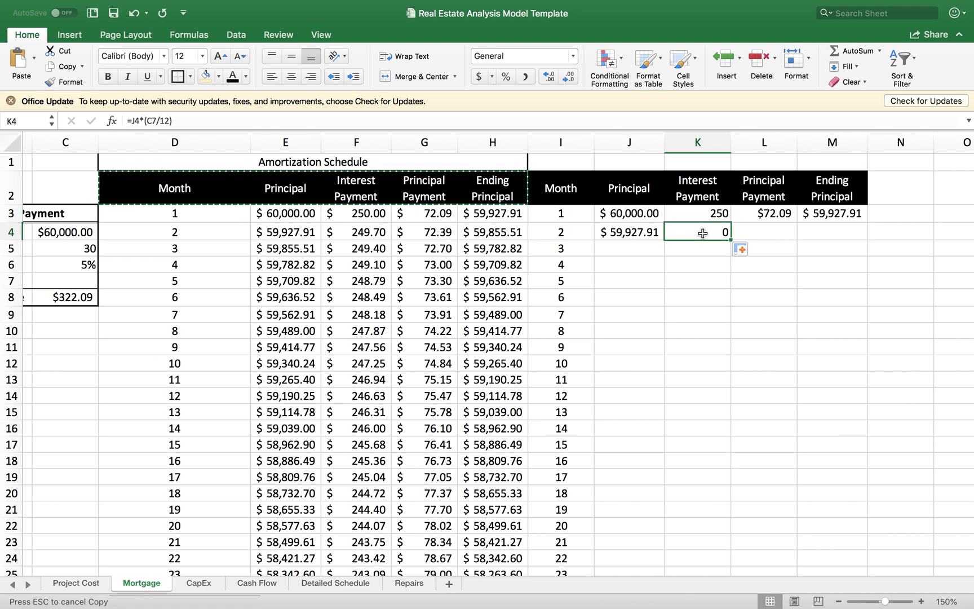
click(711, 215)
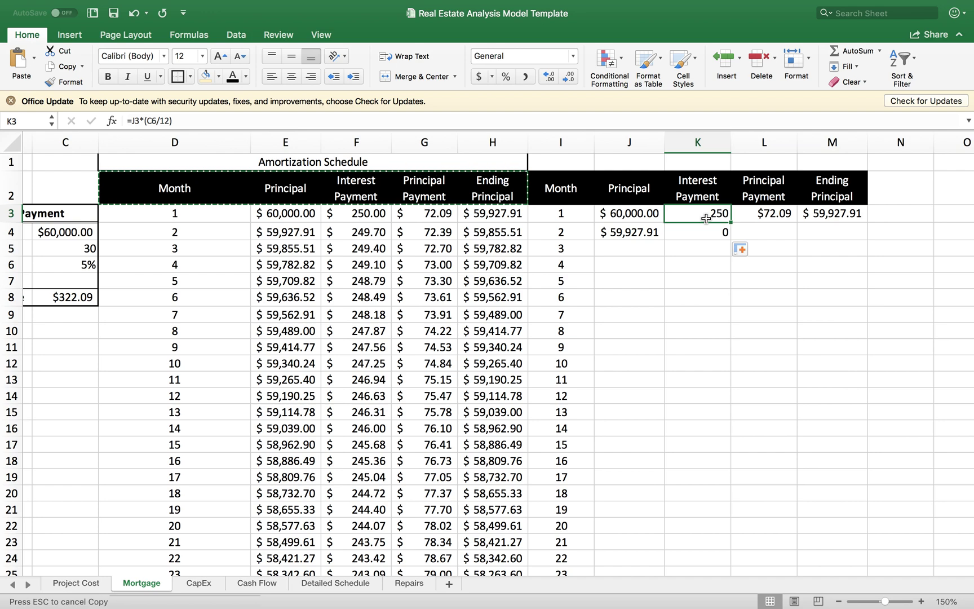
- Change K3's formula to =J3*(C$6/12), still giving 250
click(570, 118)
scroll(480, 186, left, 5)
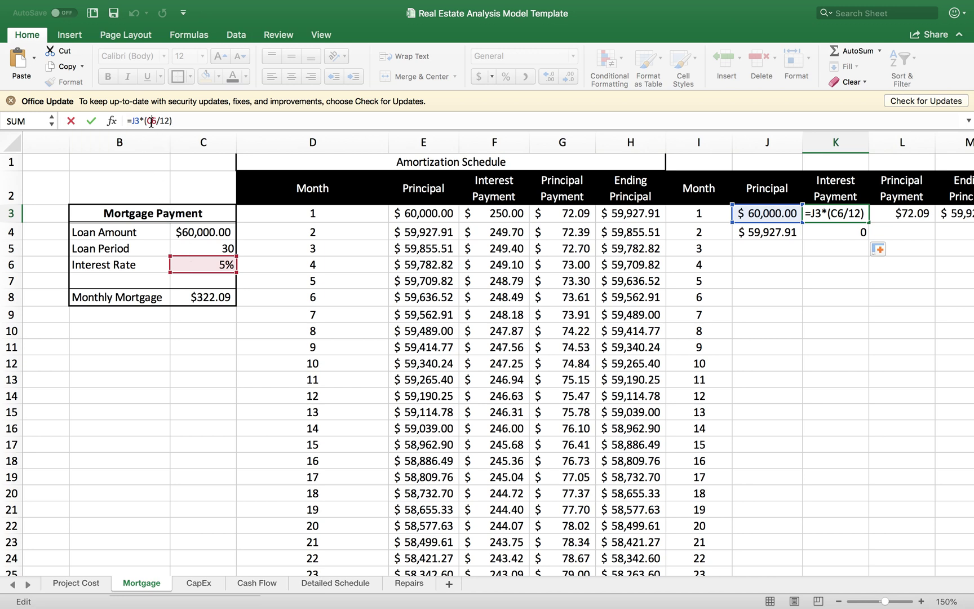
click(151, 121)
text($)
key(Return)
- Edit and confirm K4's interest formula, then recheck K3's formula
click(151, 121)
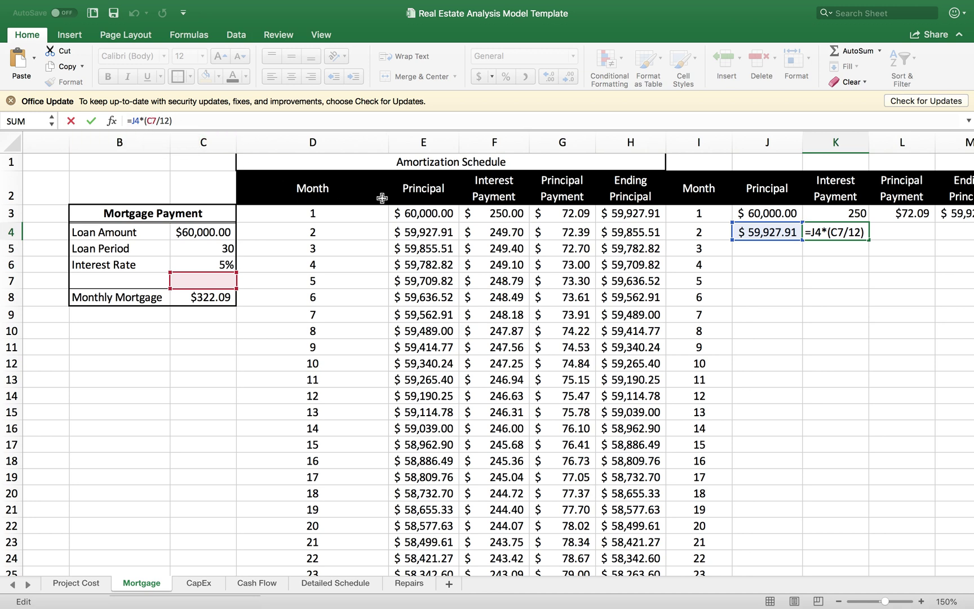
key(ctrl+Return)
scroll(812, 266, right, 5)
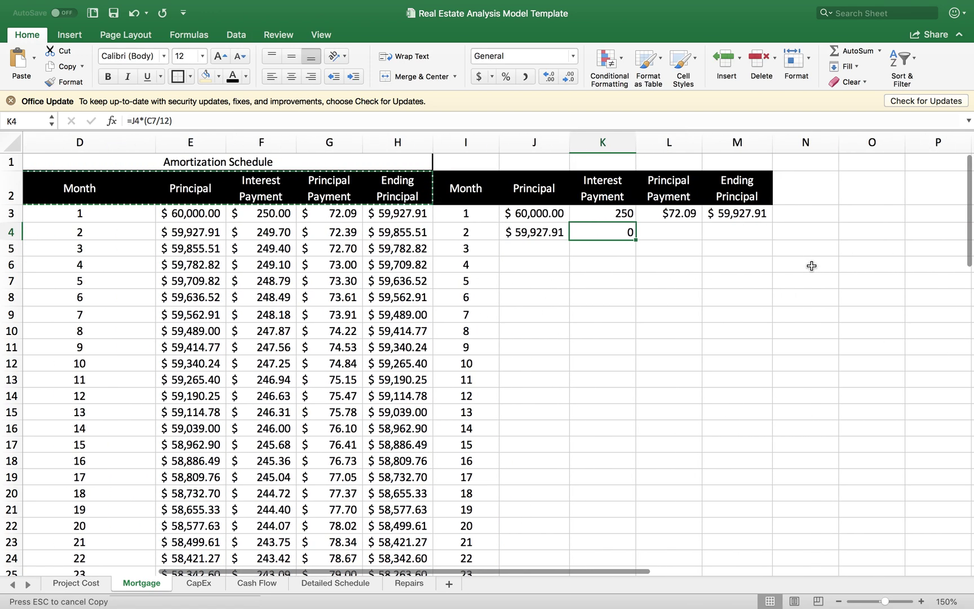
click(624, 213)
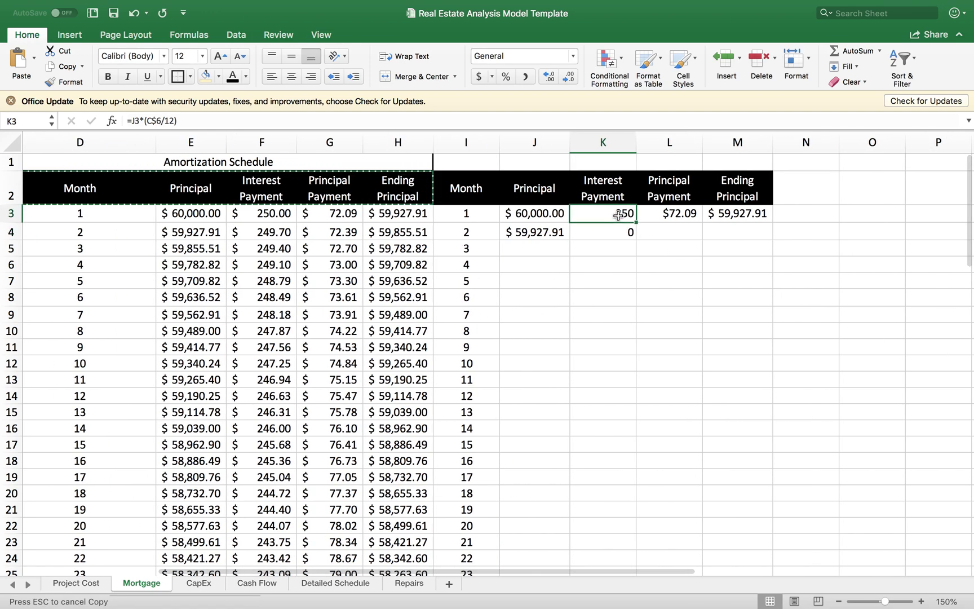
click(179, 120)
scroll(233, 294, left, 6)
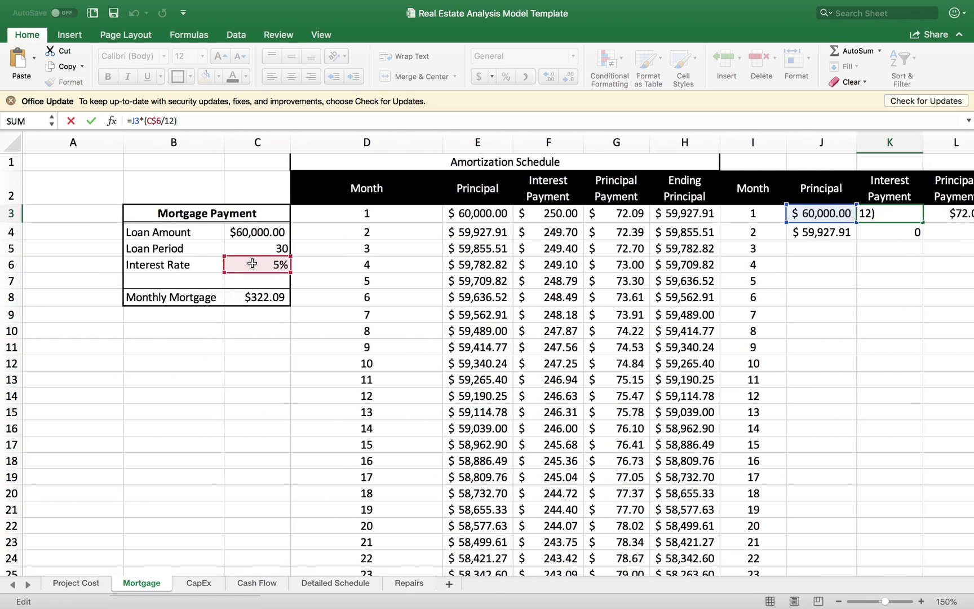
key(Return)
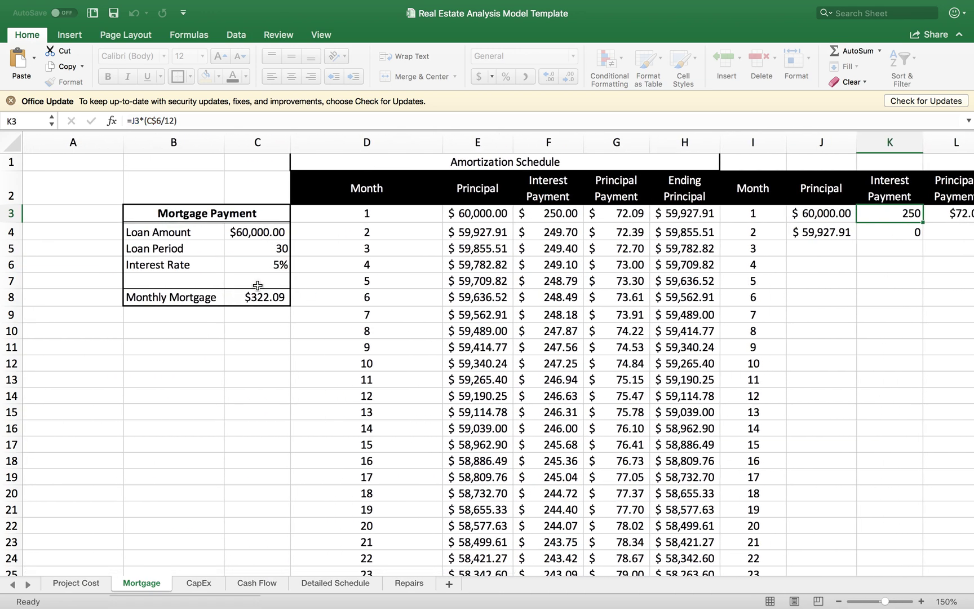
- Change L3's formula to =C$8-K3, still giving $72.09
scroll(817, 285, right, 6)
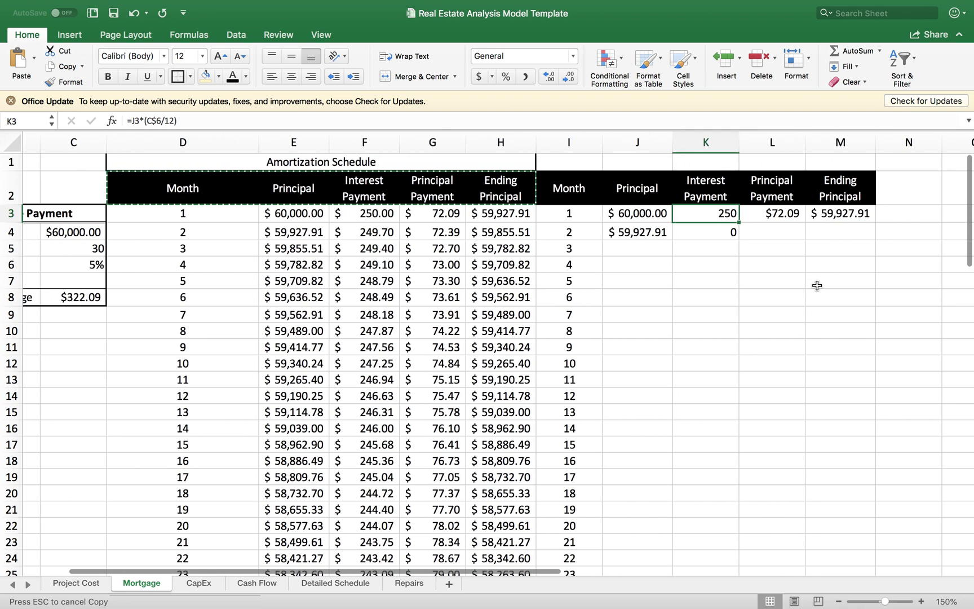
click(778, 222)
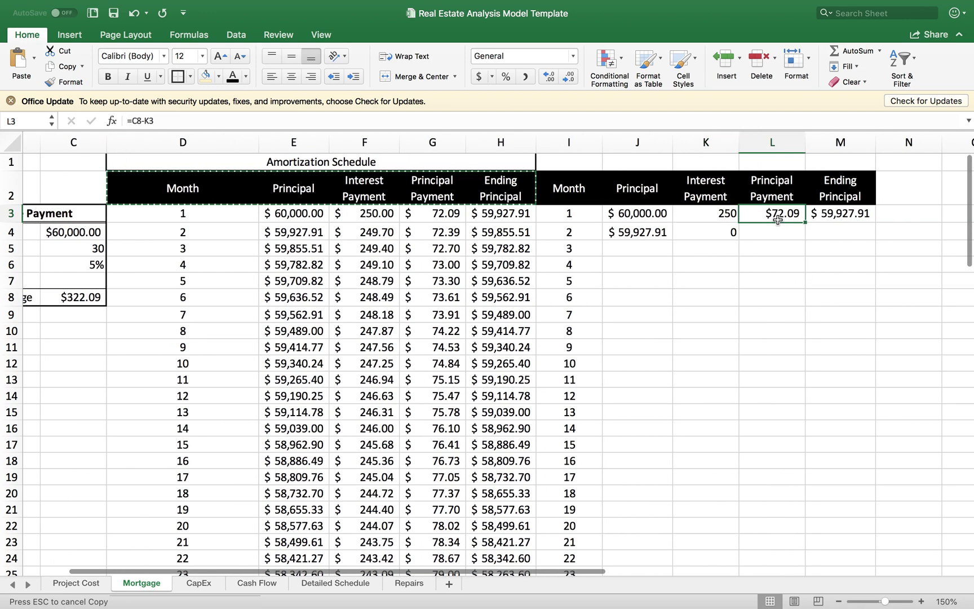
click(634, 120)
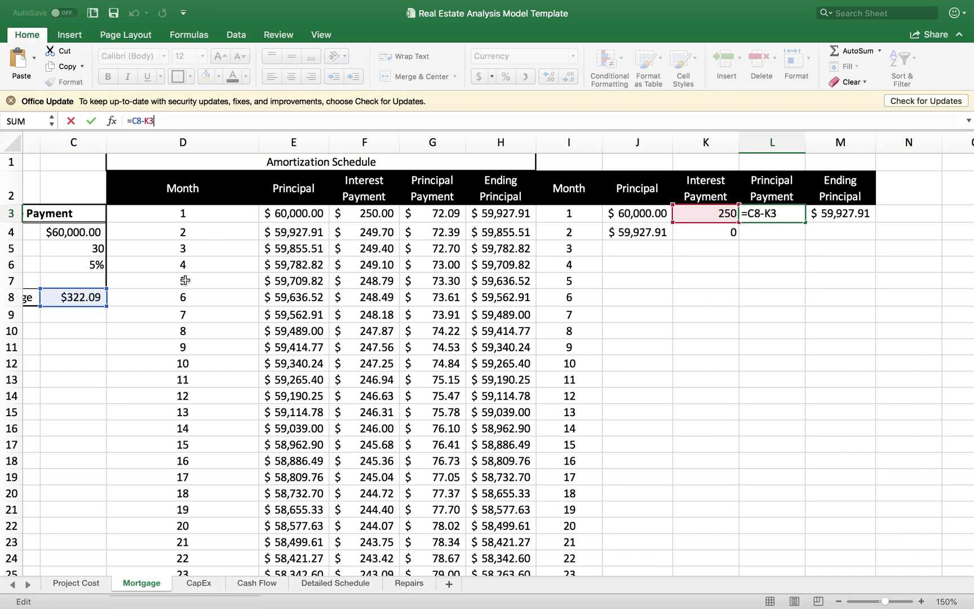
scroll(178, 290, left, 3)
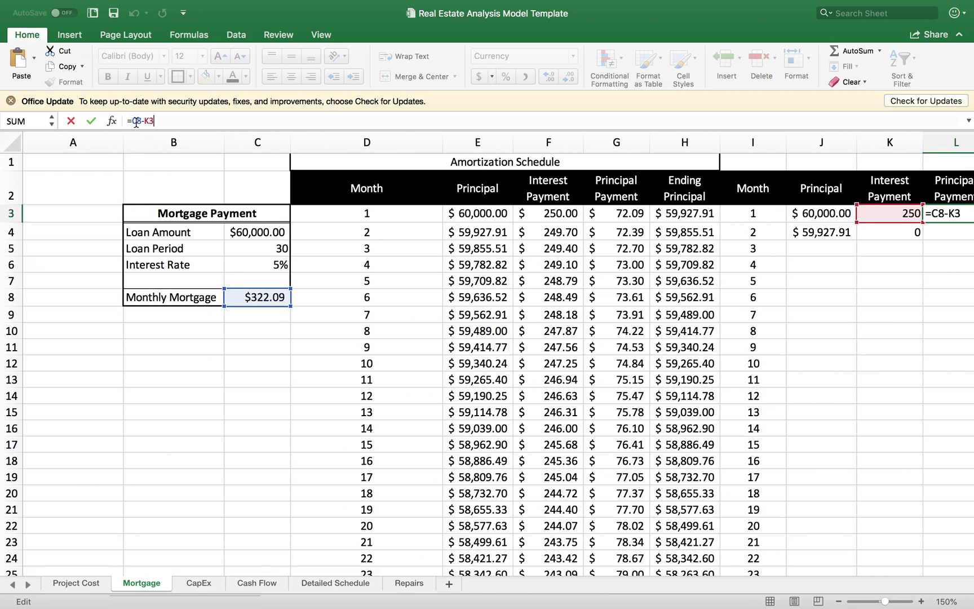
text($)
key(Return)
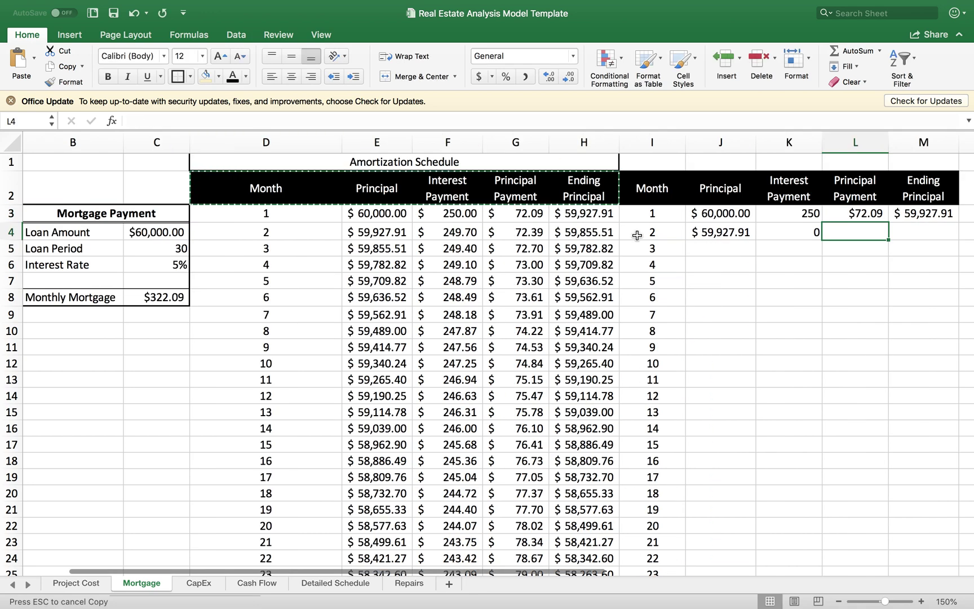
- Confirm M3's ending principal formula stays =J3-L3
click(916, 214)
click(741, 120)
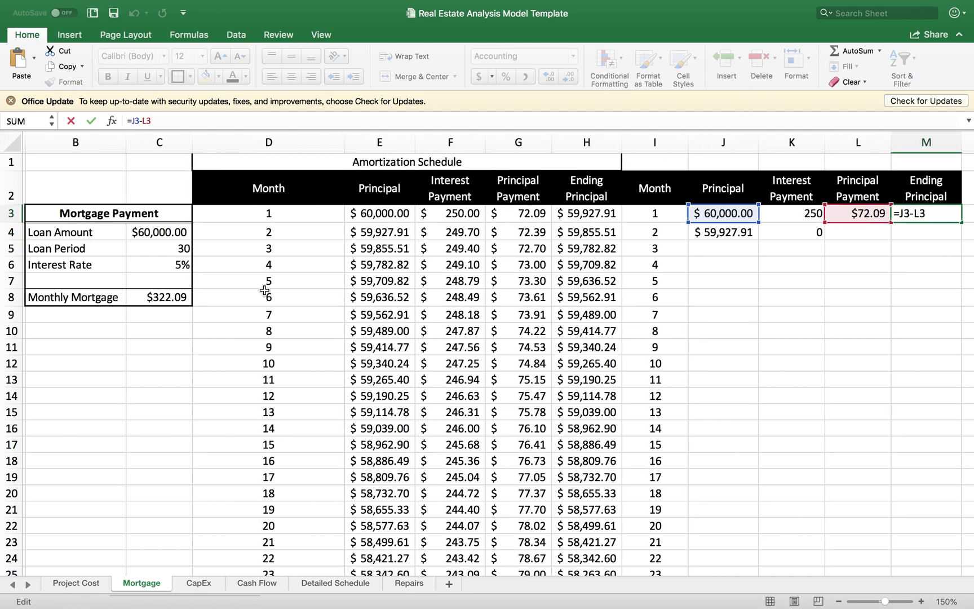
scroll(261, 283, left, 2)
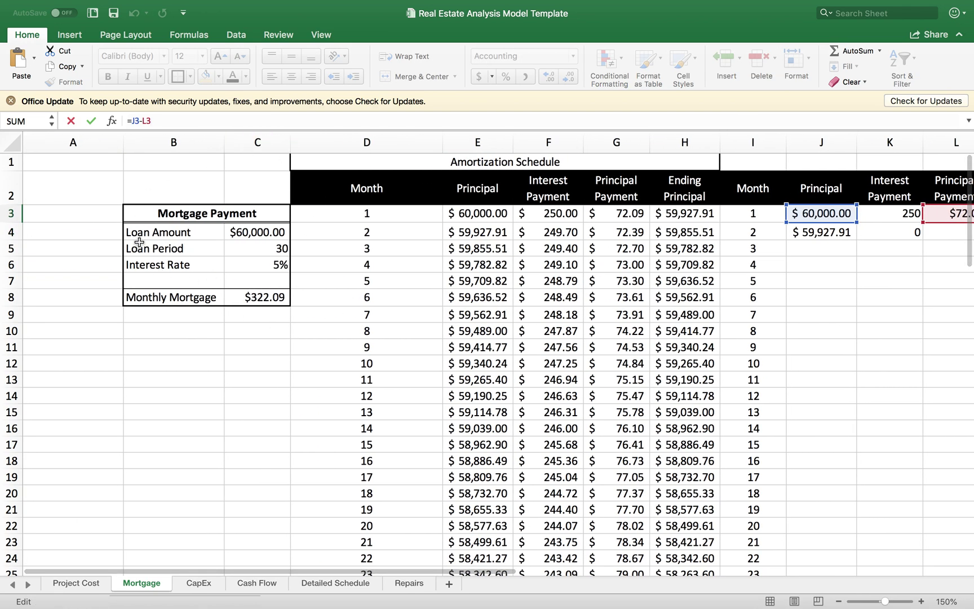
scroll(266, 313, right, 2)
scroll(268, 315, right, 1)
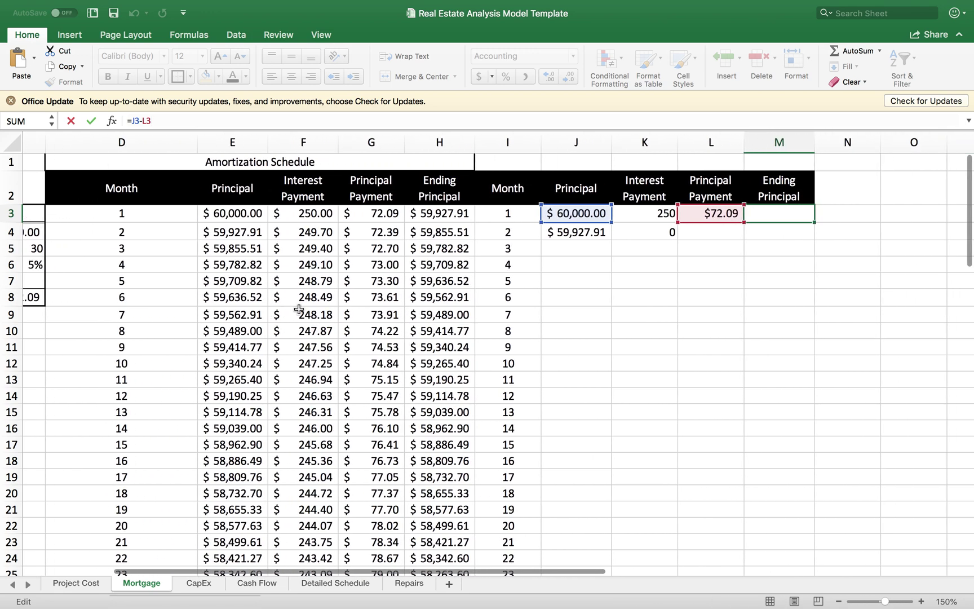
click(703, 232)
- Fill the K3 interest formula into K4, checking it against F4, and format K4 as Accounting
click(647, 215)
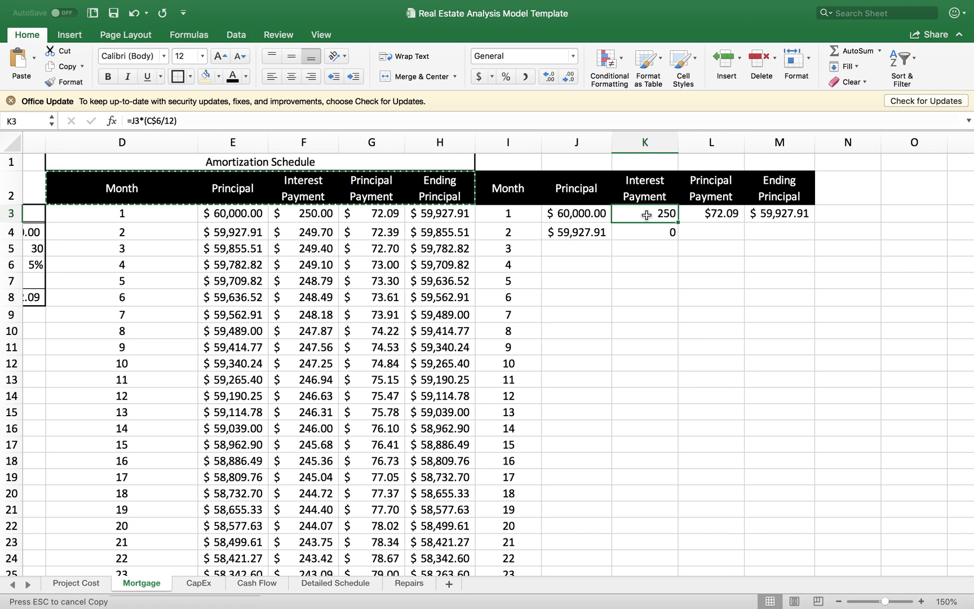
drag(682, 223, 678, 233)
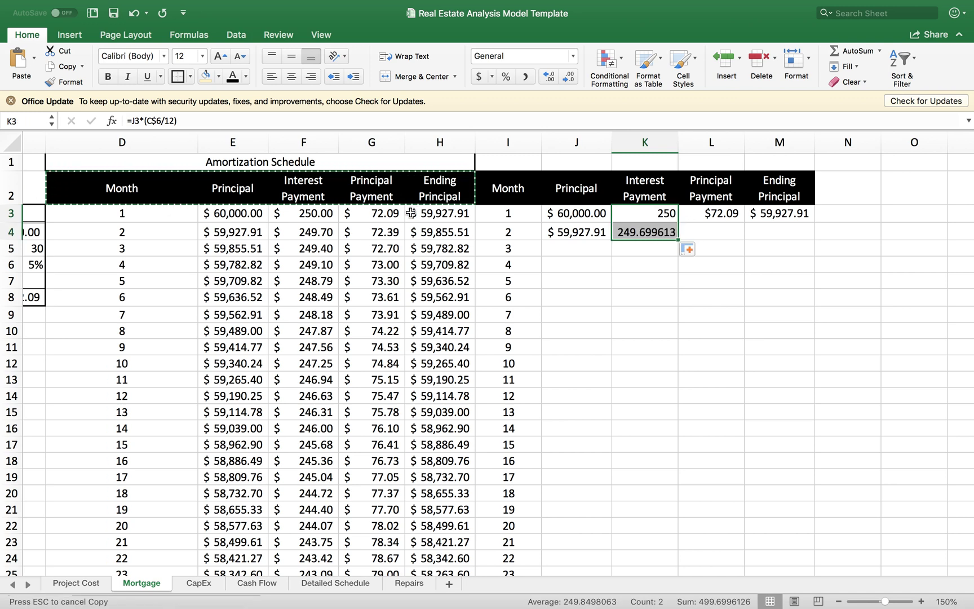
click(303, 234)
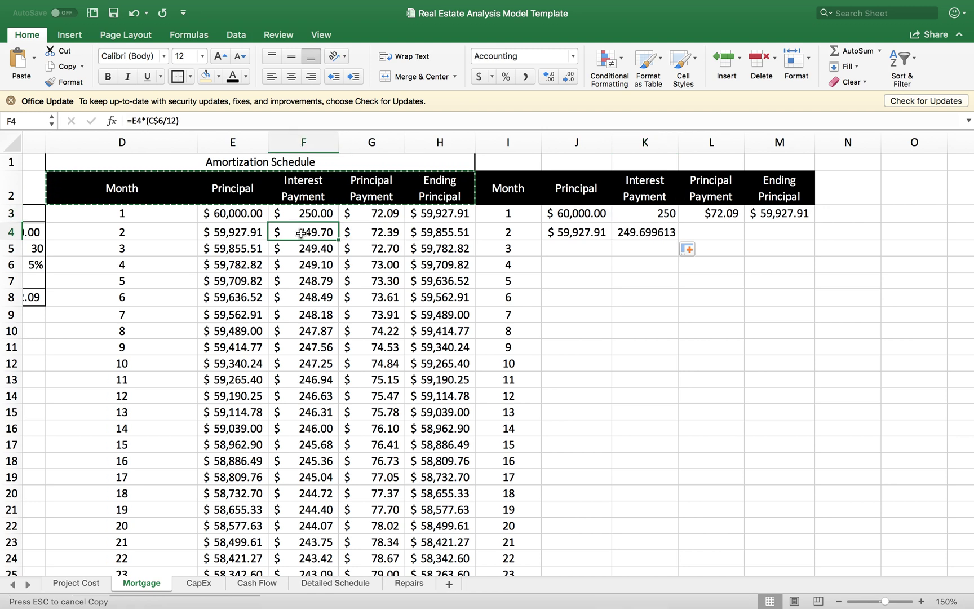
click(639, 232)
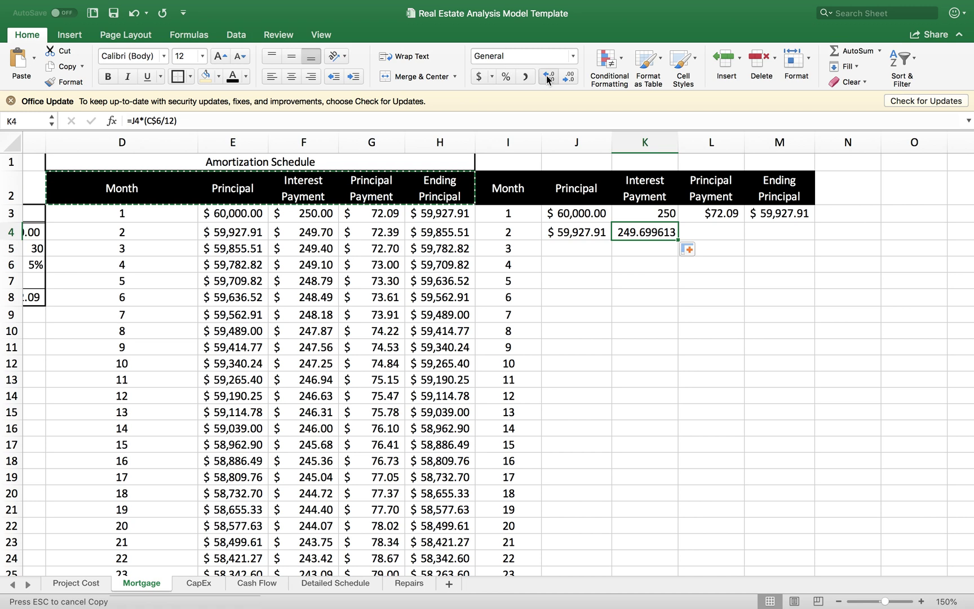
click(479, 75)
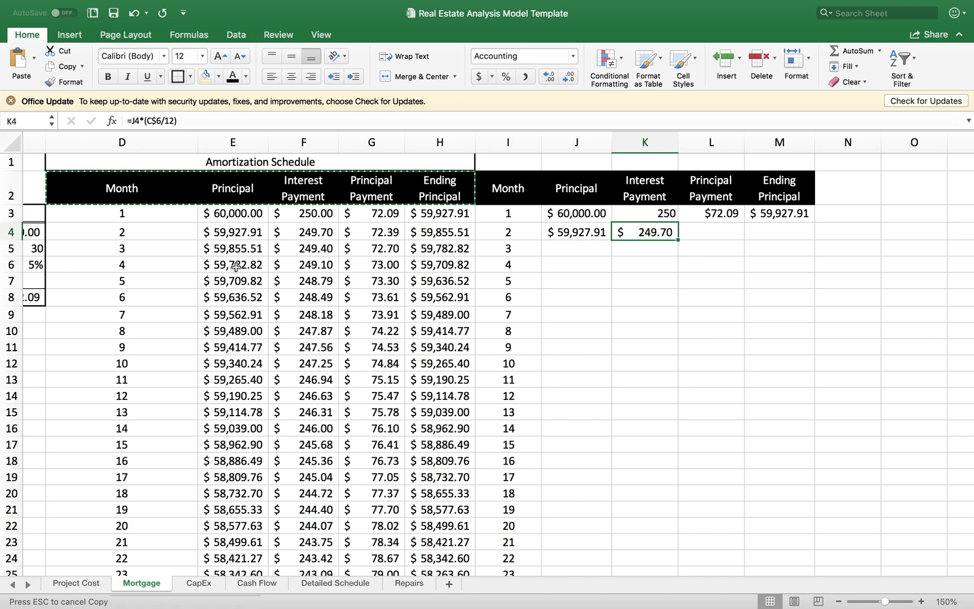
- Fill the L3 principal payment and M3 ending principal formulas down into row 4
click(737, 217)
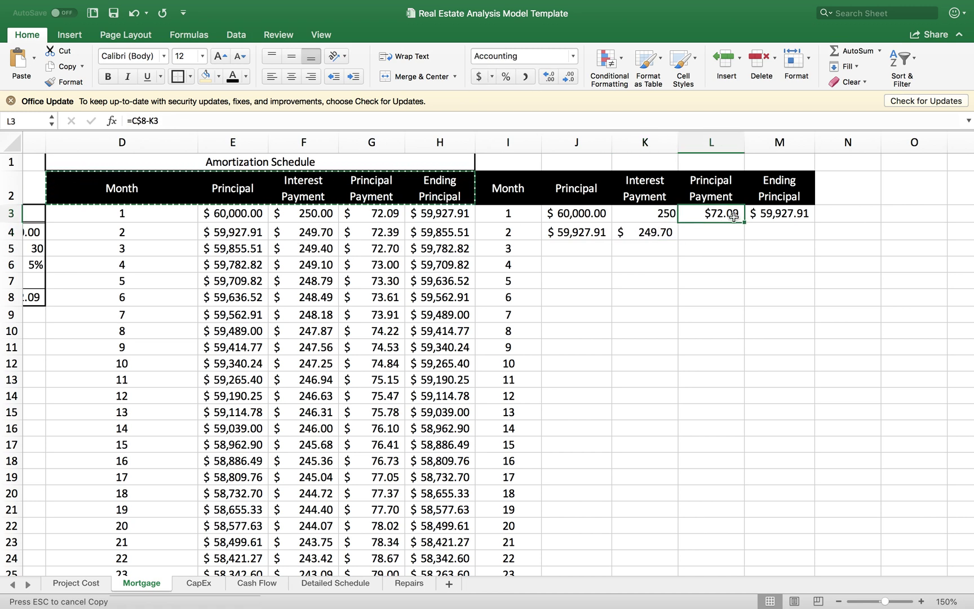
drag(744, 224, 744, 239)
click(795, 215)
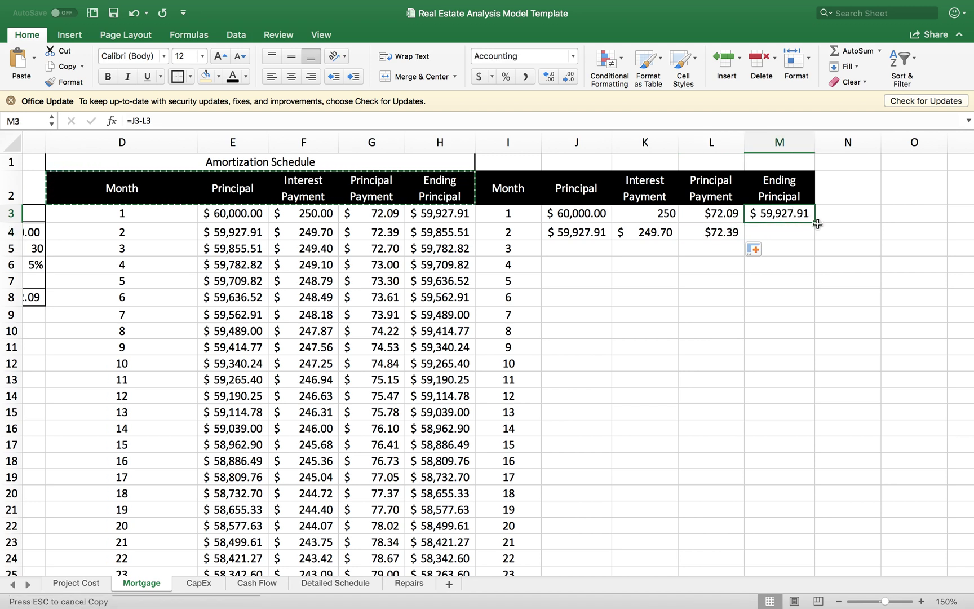
drag(815, 222, 816, 240)
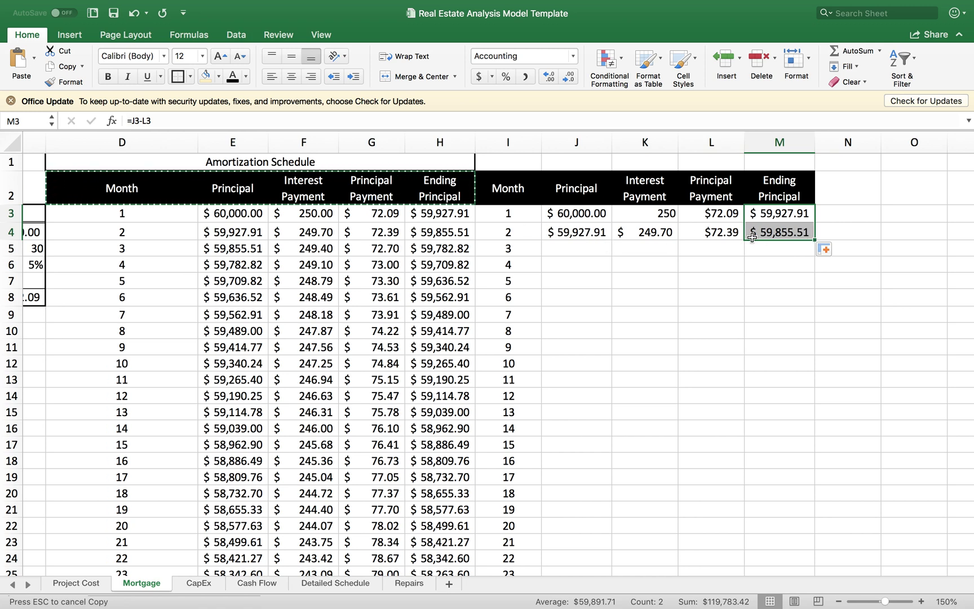
- Fill J4:M4 down to row 62 so month 60 ends at $55,097.24
drag(569, 233, 759, 234)
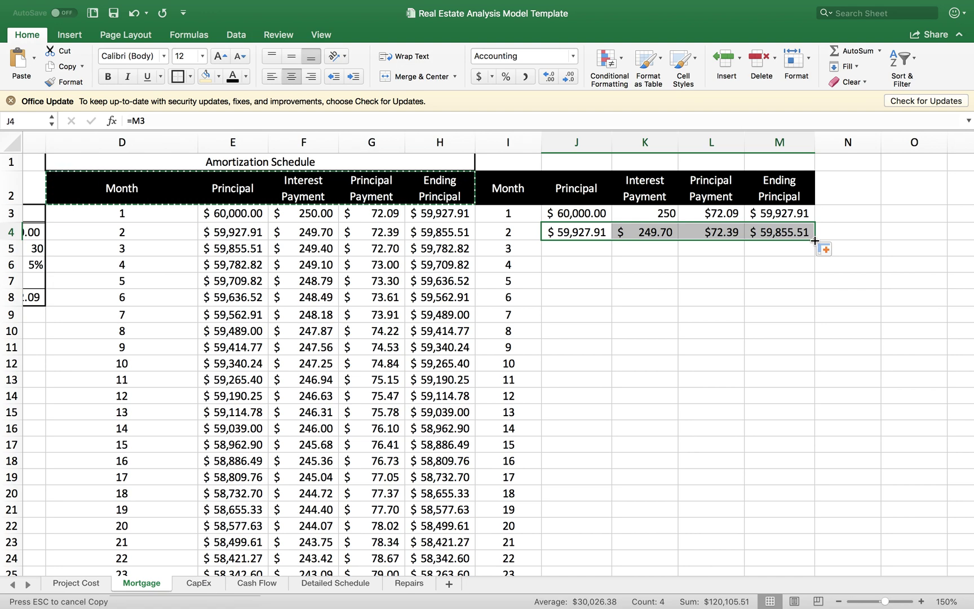
drag(814, 240, 808, 524)
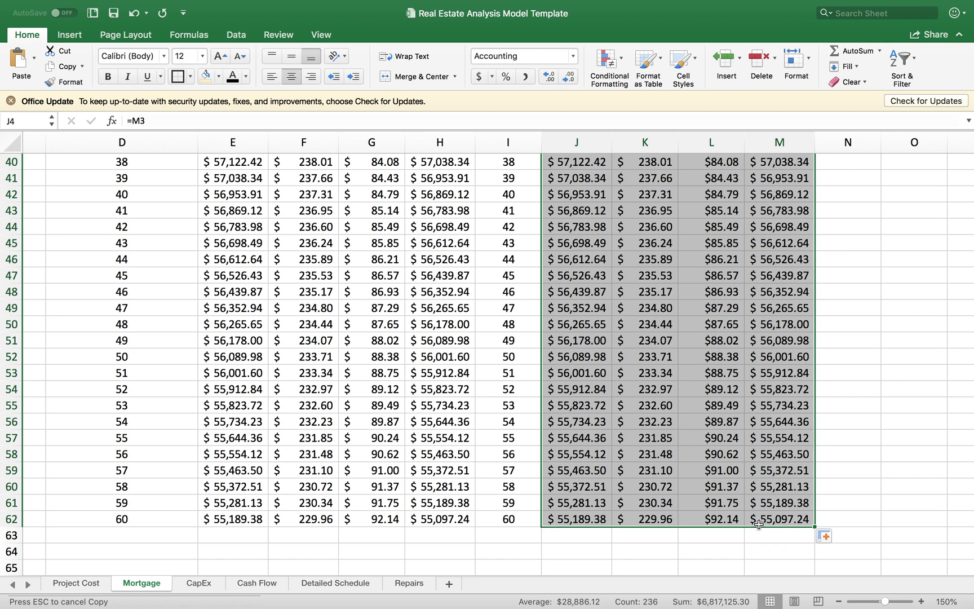
scroll(758, 524, up, 13)
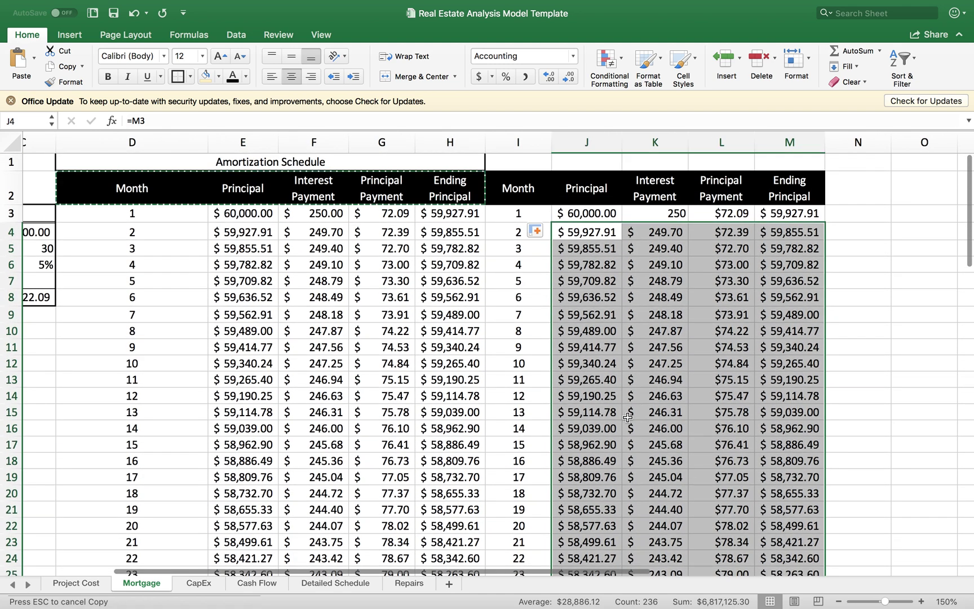
scroll(627, 417, left, 3)
scroll(627, 418, down, 1)
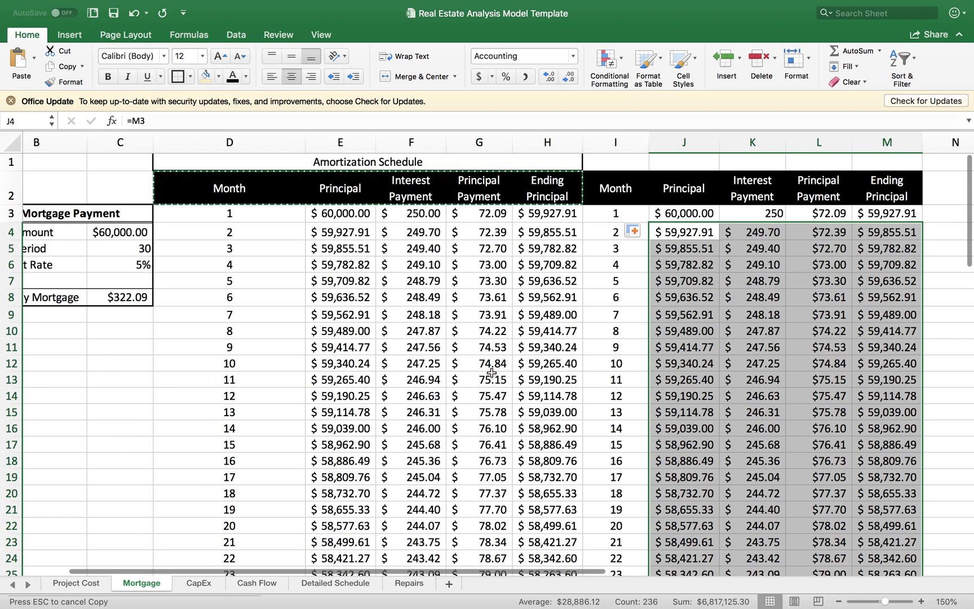
scroll(304, 275, left, 3)
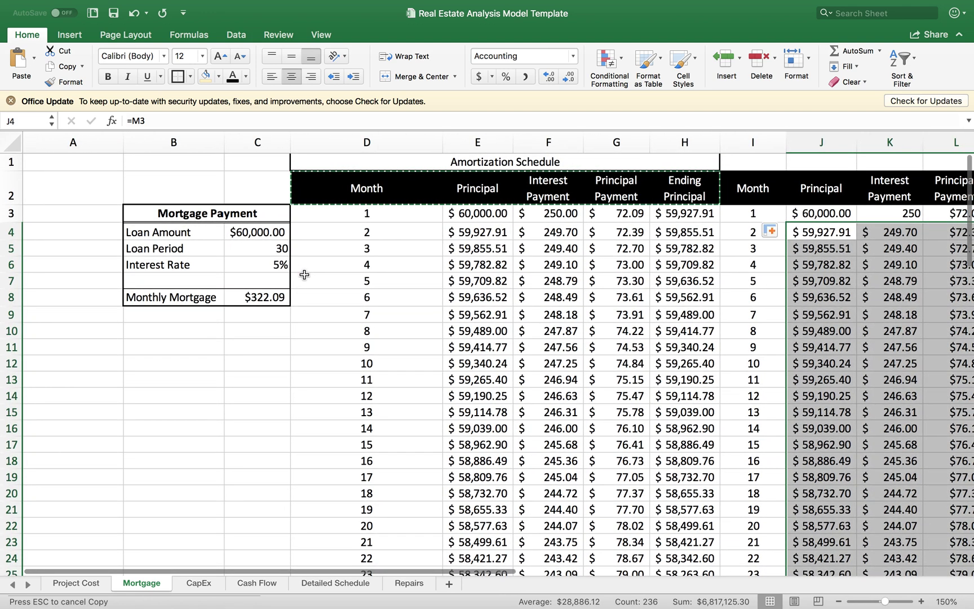